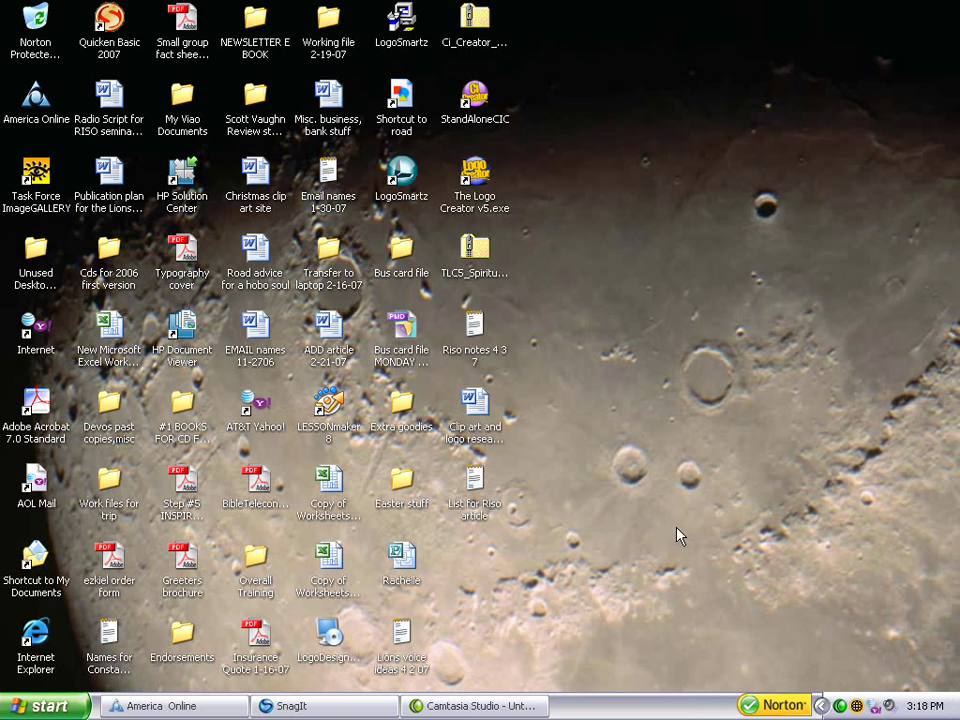
- Launch Task Force ImageGALLERY from its desktop icon
left_click(38, 176)
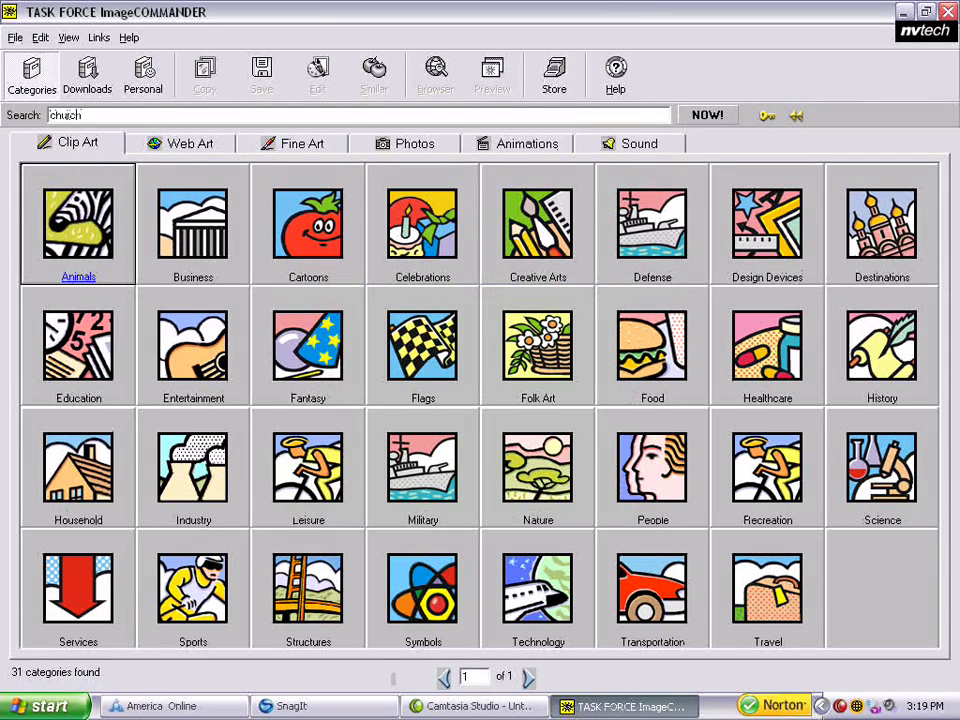
- Search clip art for church, go to results page 2, and open the tall cathedral clip
left_click(710, 120)
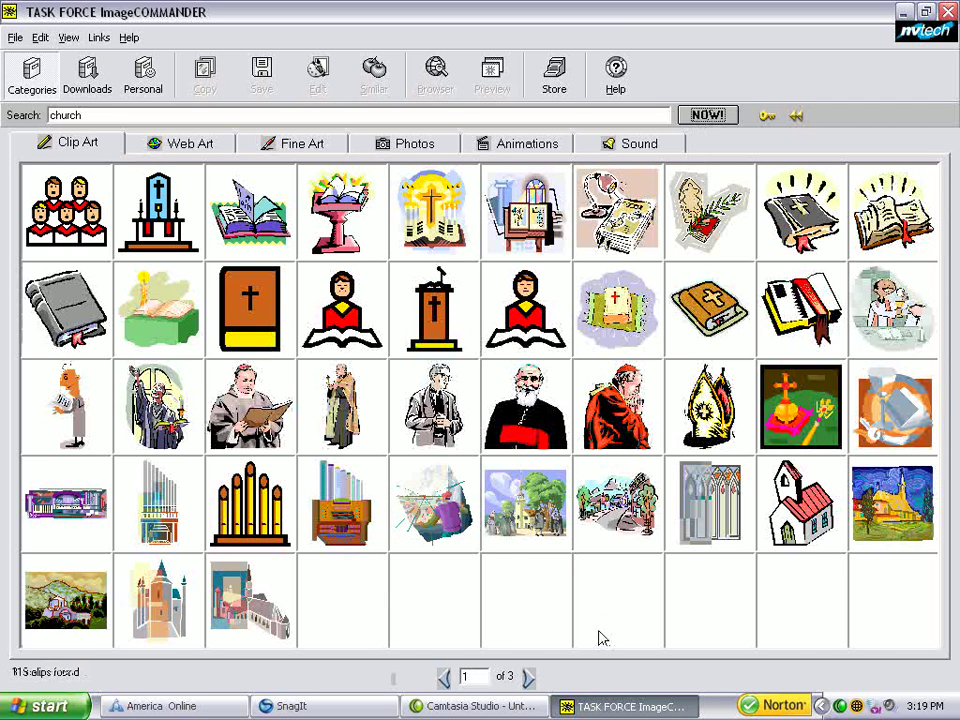
left_click(529, 679)
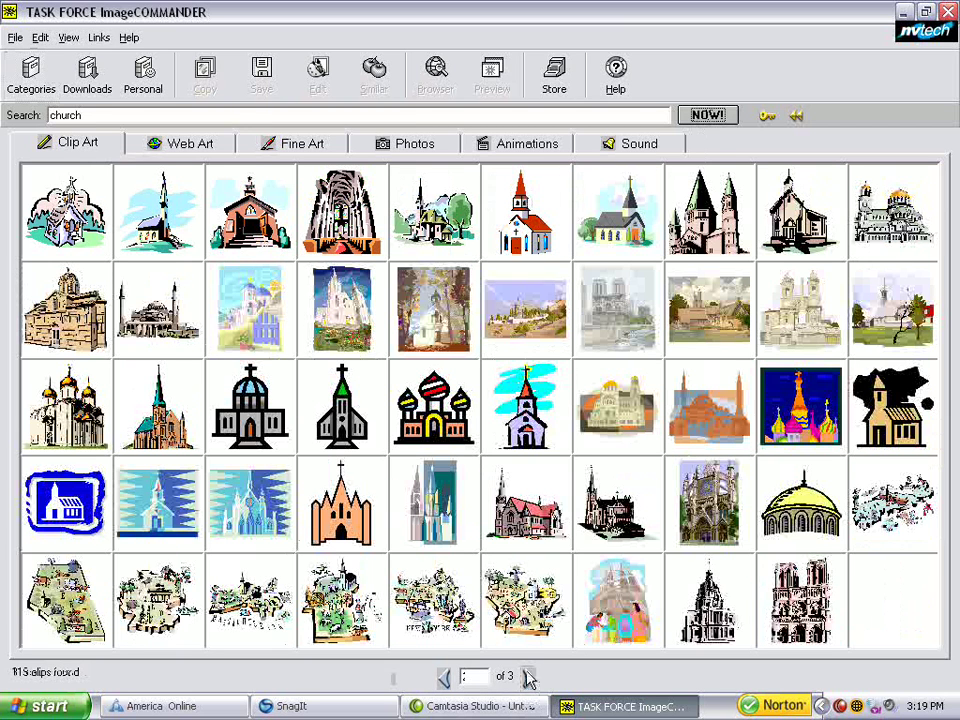
double_click(435, 510)
- Move the cathedral Preview window to the screen centre and bring SnagIt forward
left_click_drag(237, 20, 487, 196)
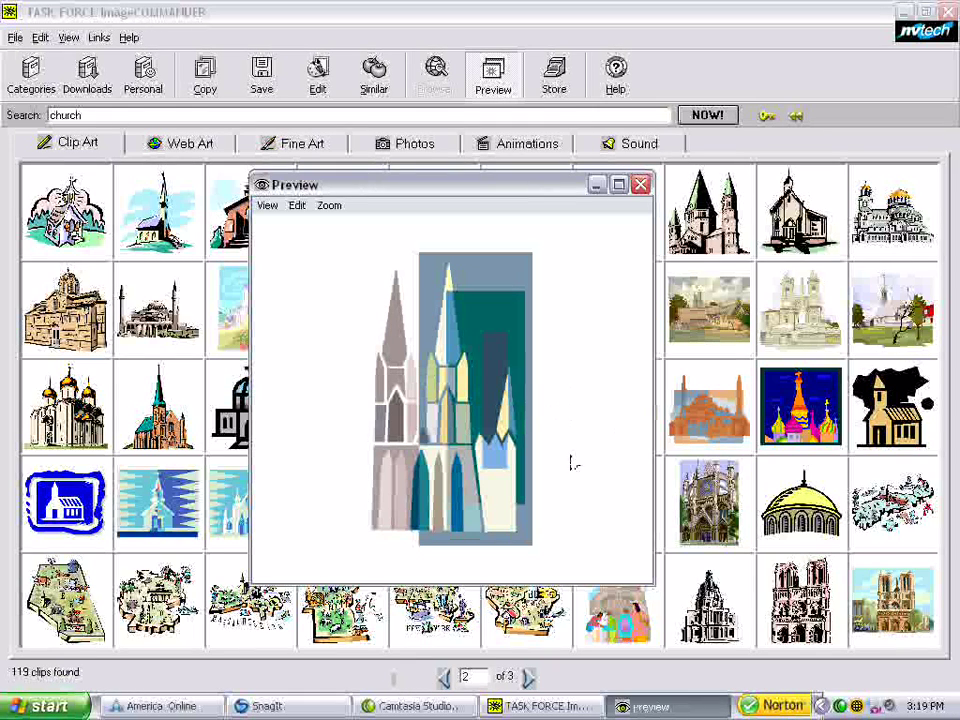
left_click(305, 710)
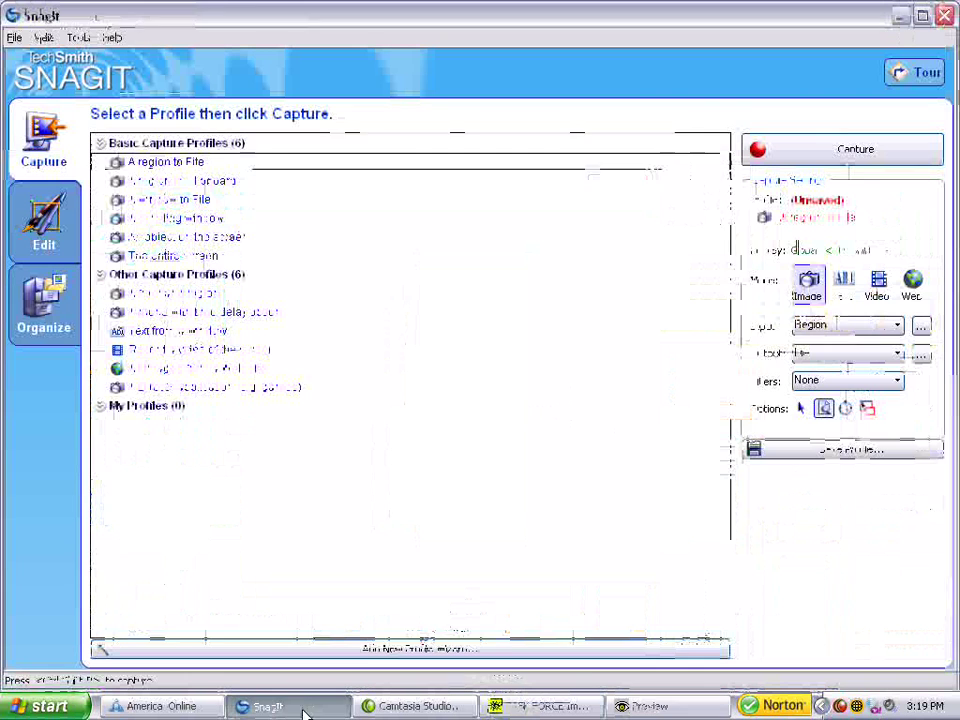
- Capture a region around the enlarged cathedral picture into the SnagIt editor
left_click(820, 157)
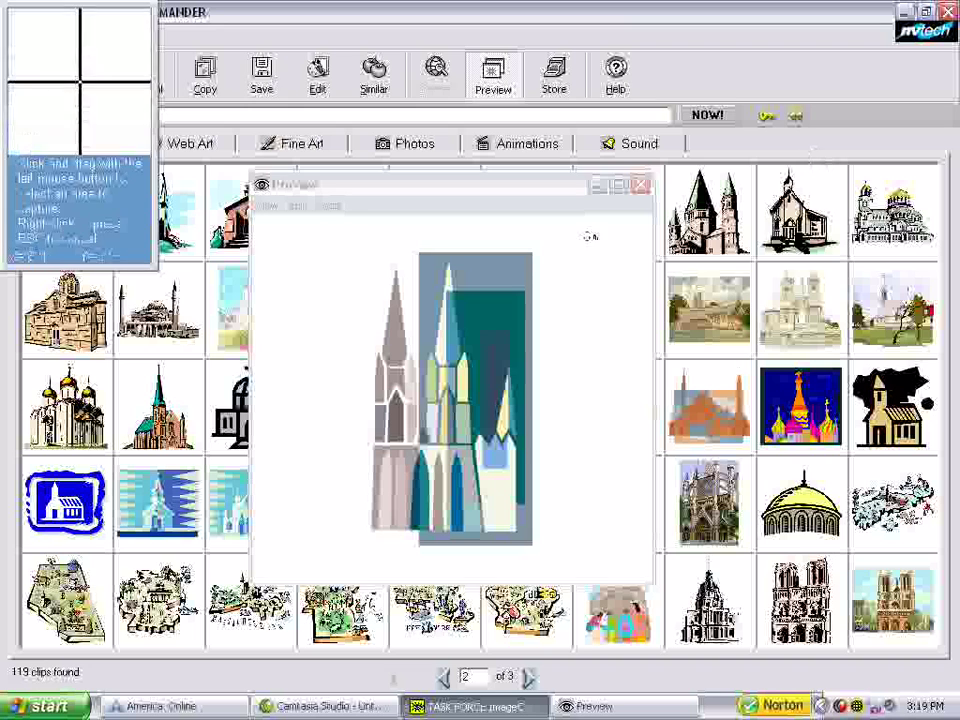
mouse_move(356, 237)
left_mouse_down()
mouse_move(562, 562)
mouse_move(533, 546)
left_mouse_up()
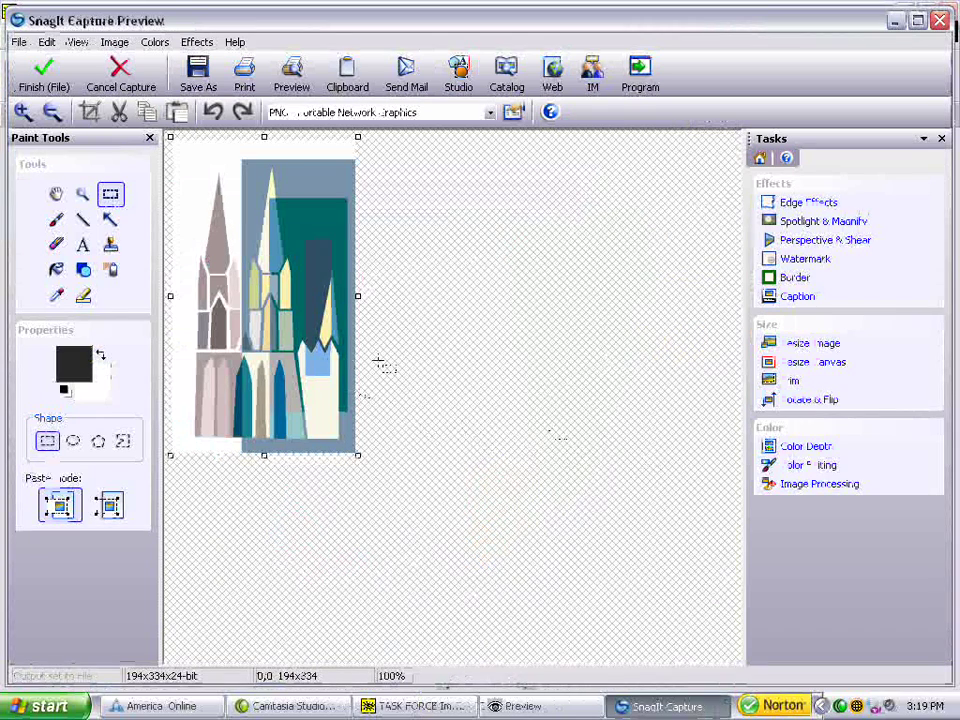
- Custom-trim 30 pixels from the top and left edges, leaving a 164x304 capture
left_click(789, 382)
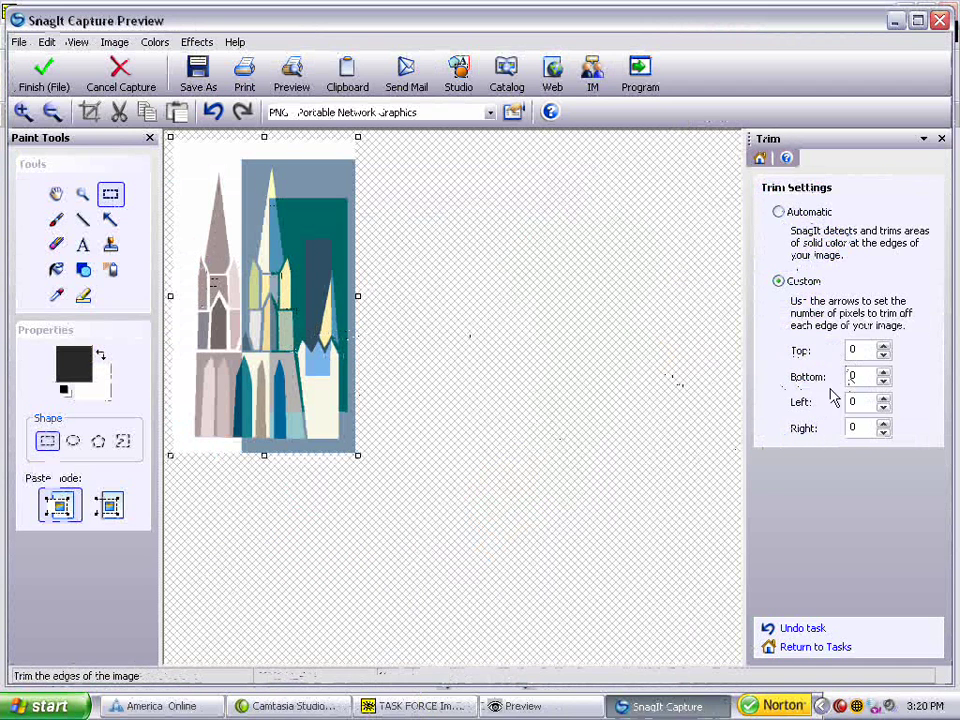
left_click(884, 348)
left_click(884, 348)
left_click(884, 348)
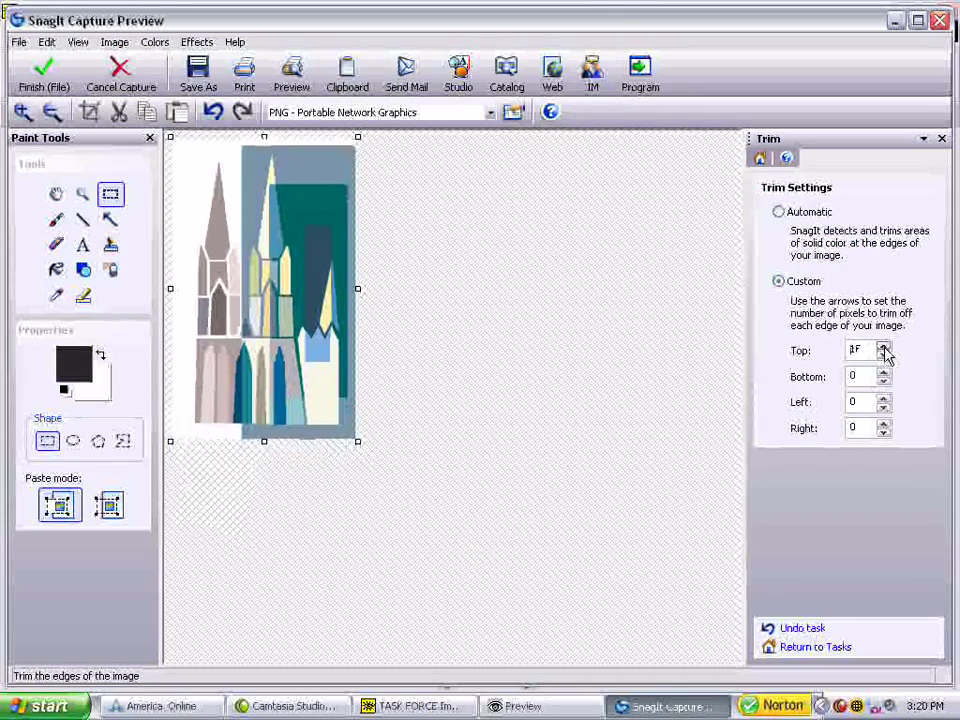
left_click(883, 398)
left_click(883, 398)
left_click(883, 398)
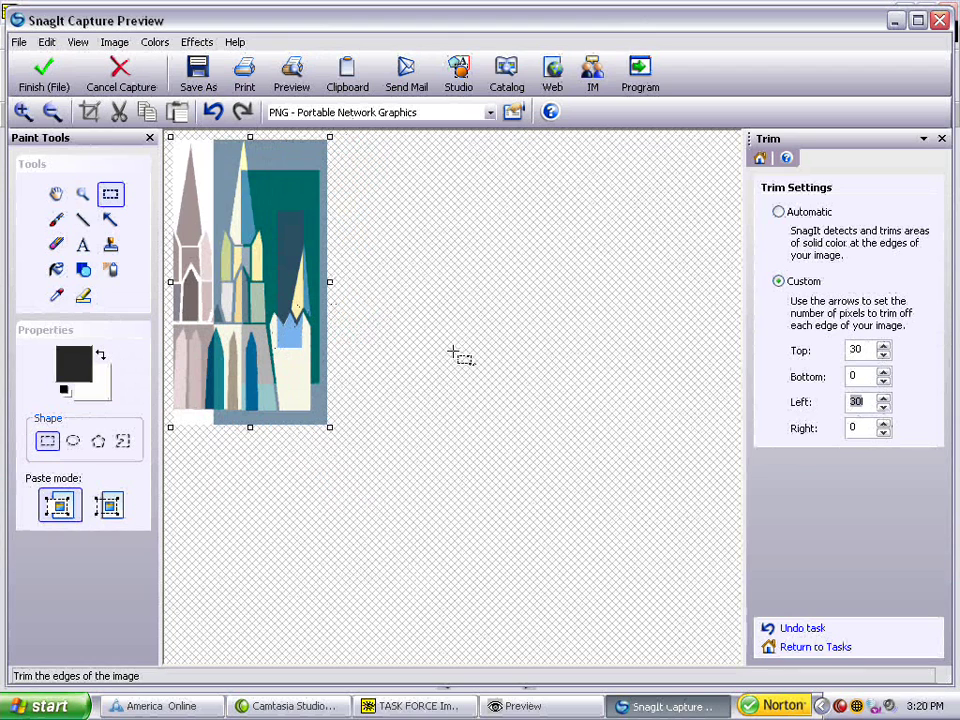
- Posterize the trimmed cathedral at 2 levels per color plane
left_click(116, 43)
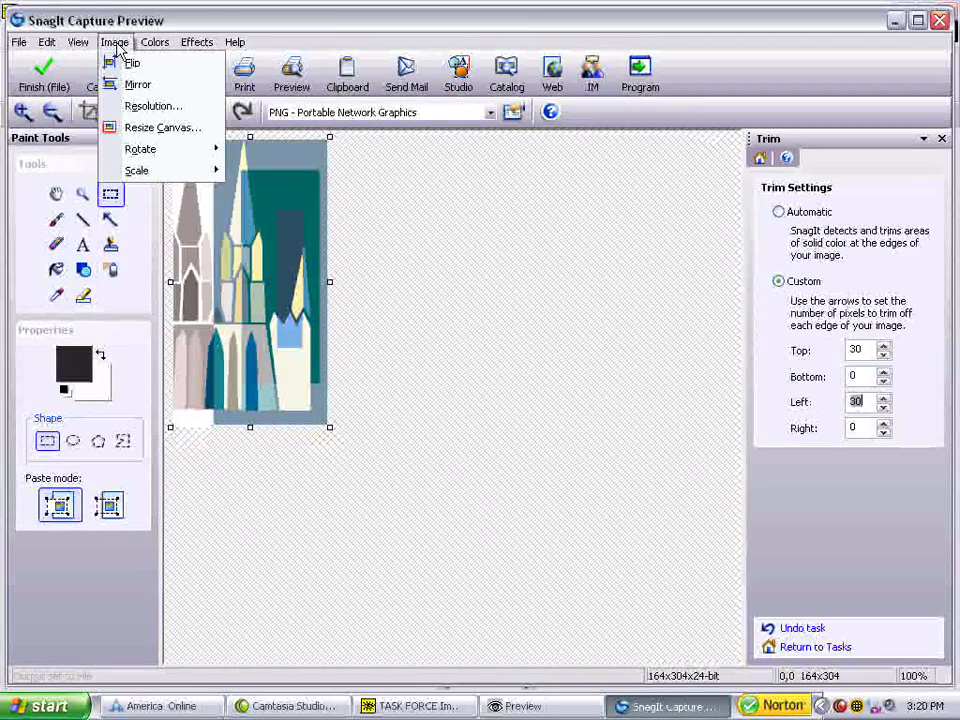
mouse_move(197, 50)
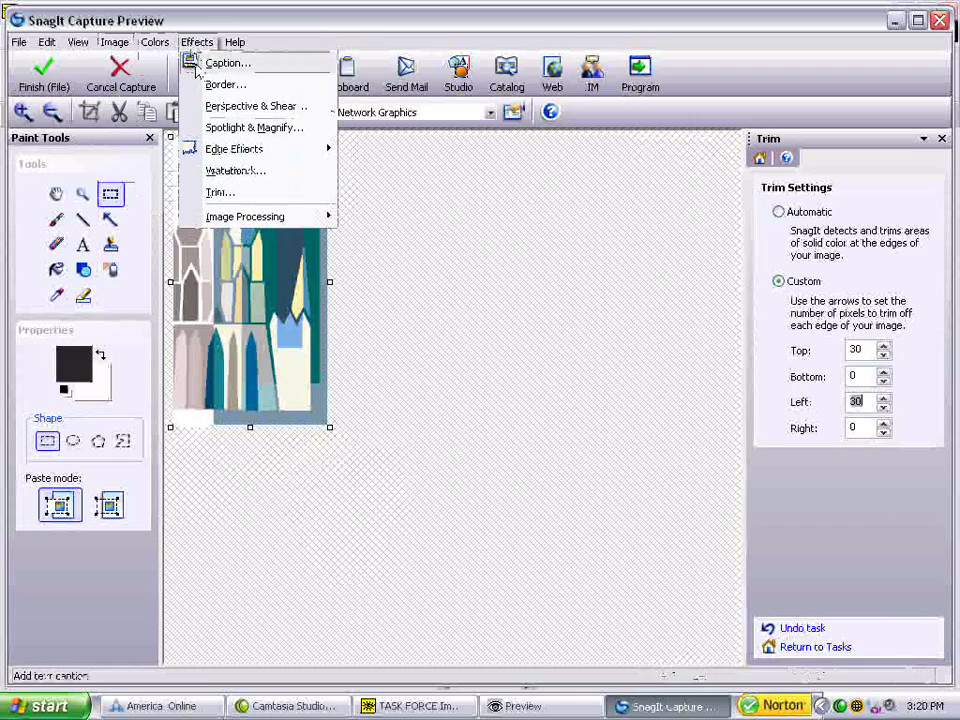
mouse_move(279, 238)
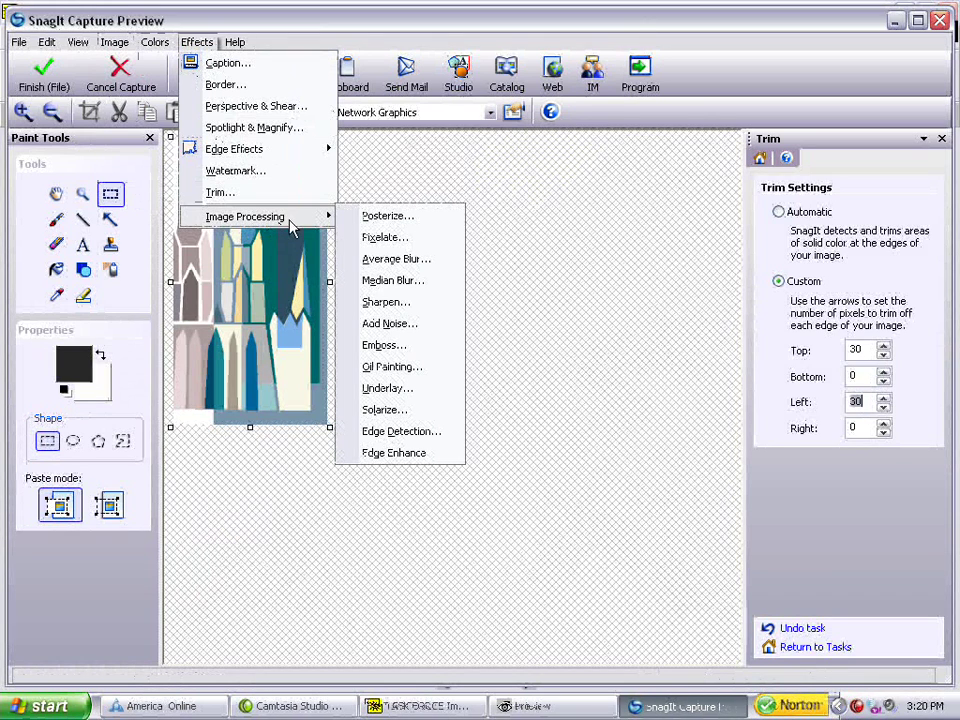
left_click(377, 223)
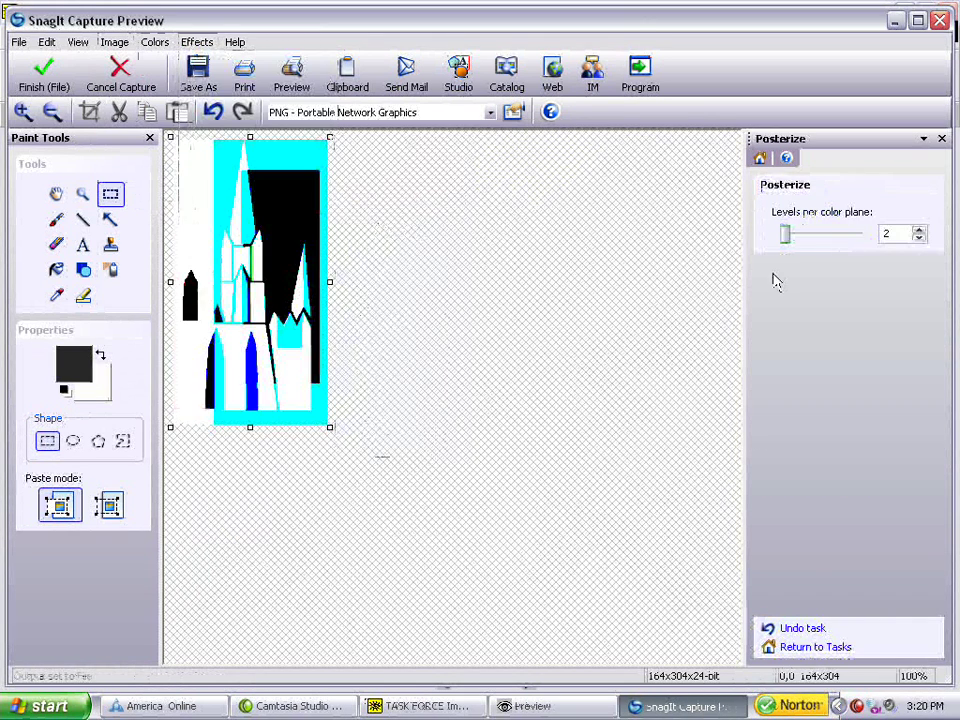
left_click_drag(789, 237, 759, 240)
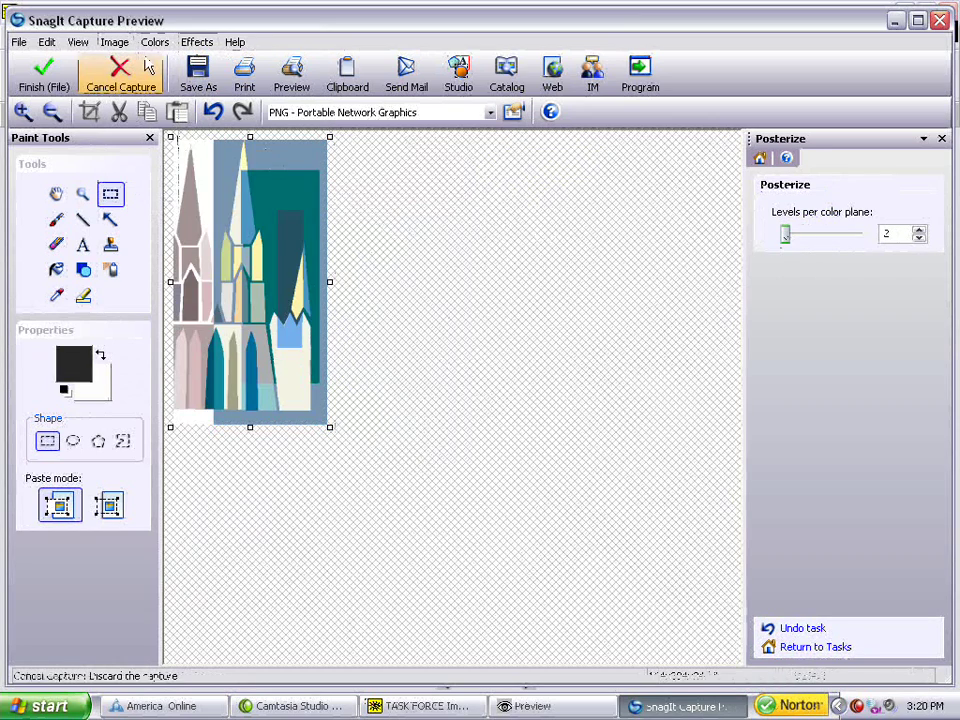
left_click(204, 45)
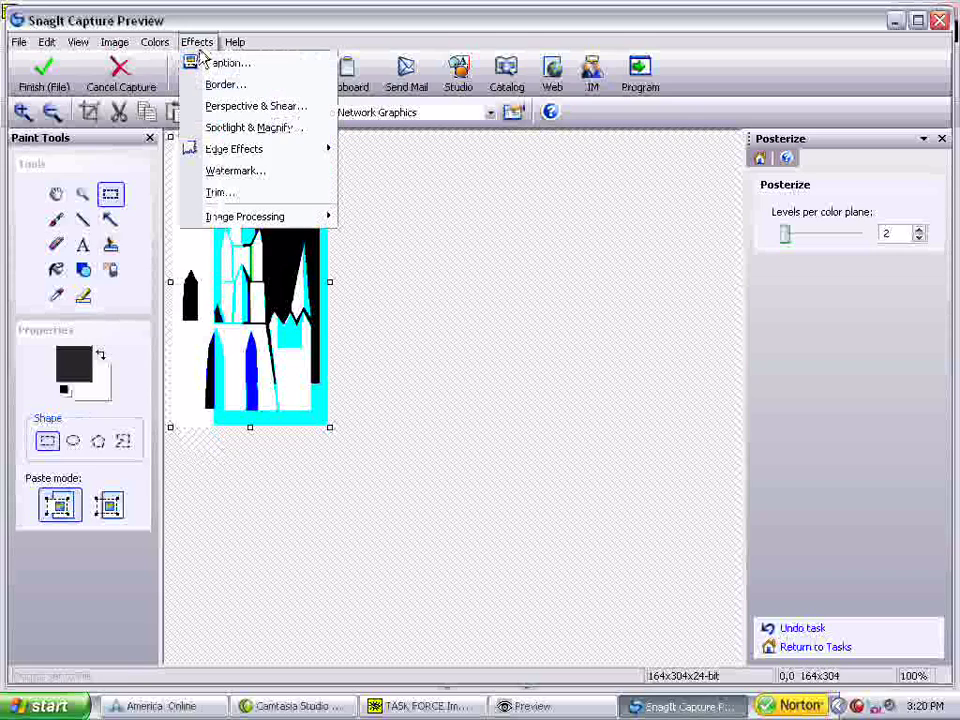
- Try Solarize on the cathedral, then undo both Solarize and Posterize
mouse_move(258, 220)
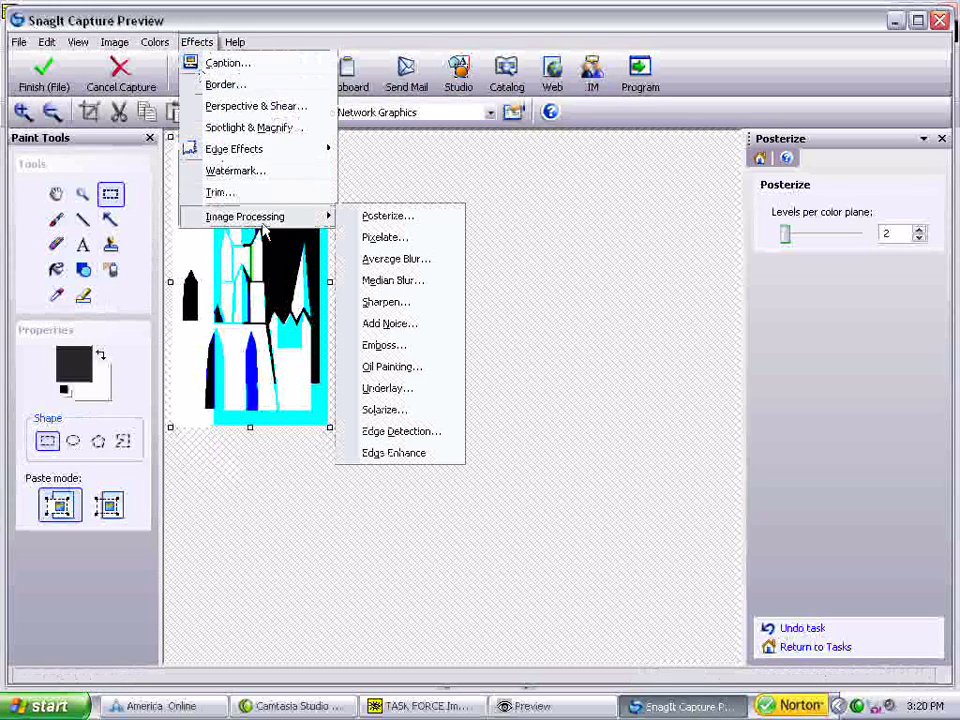
left_click(413, 412)
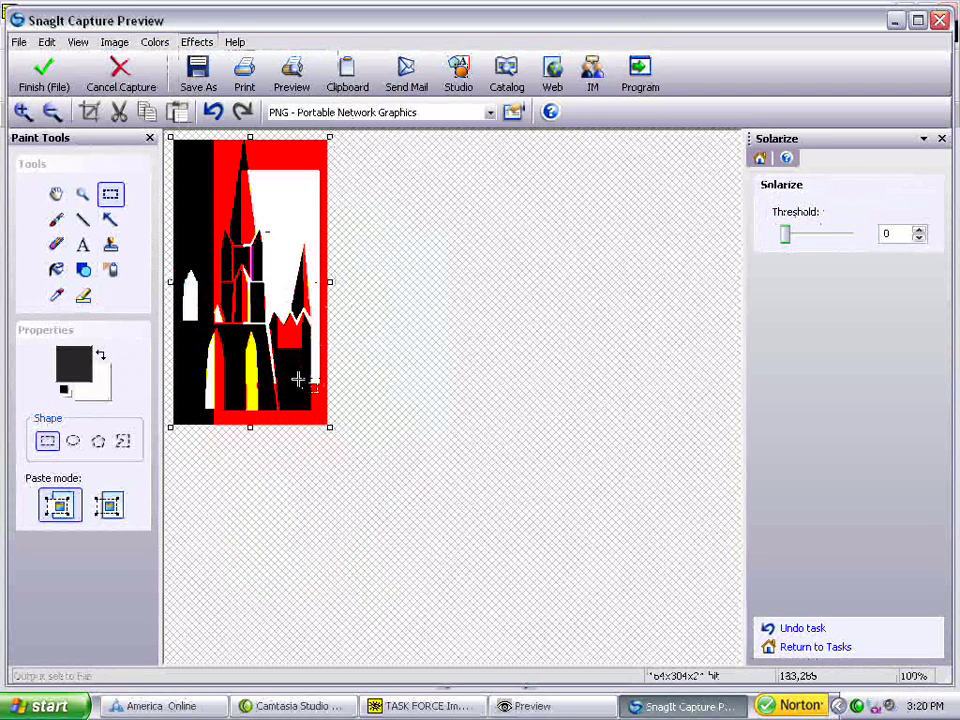
left_click(46, 42)
left_click(57, 64)
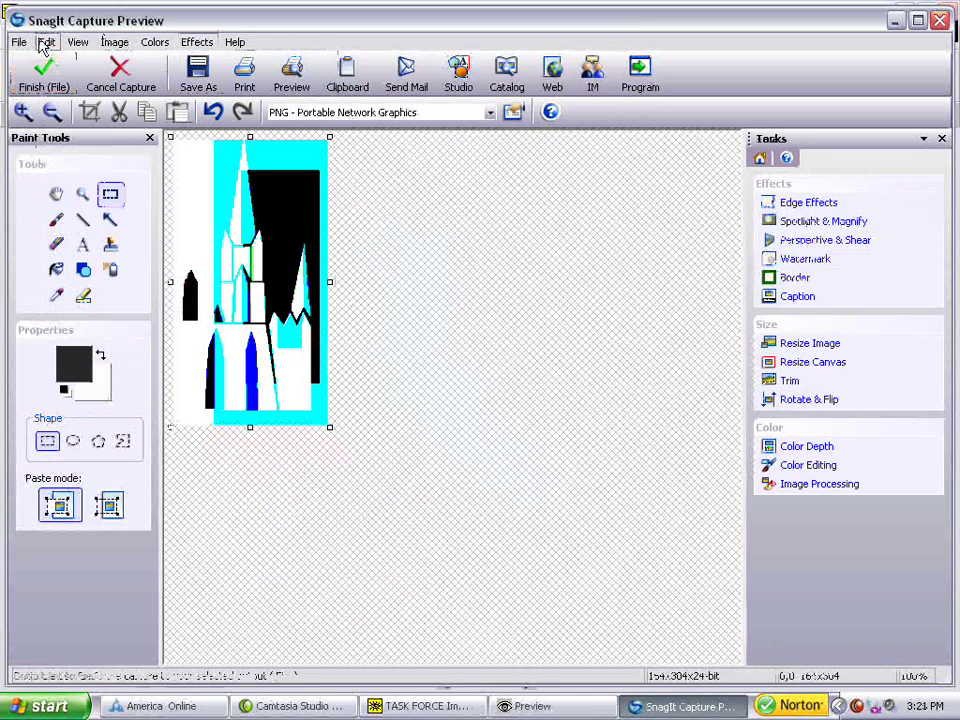
left_click(46, 44)
left_click(66, 64)
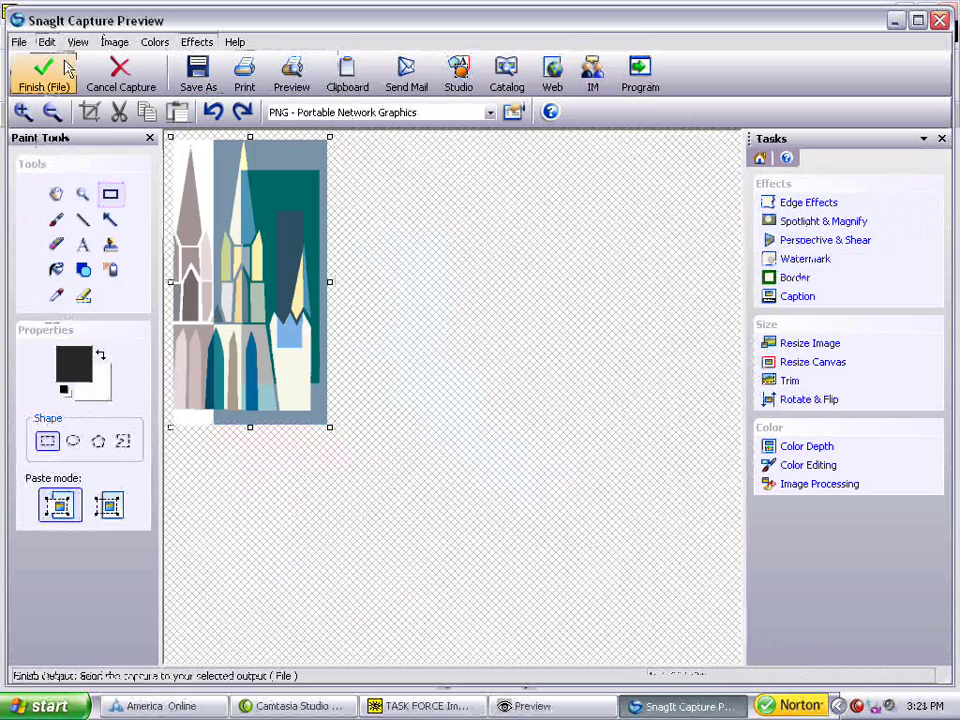
left_click(197, 46)
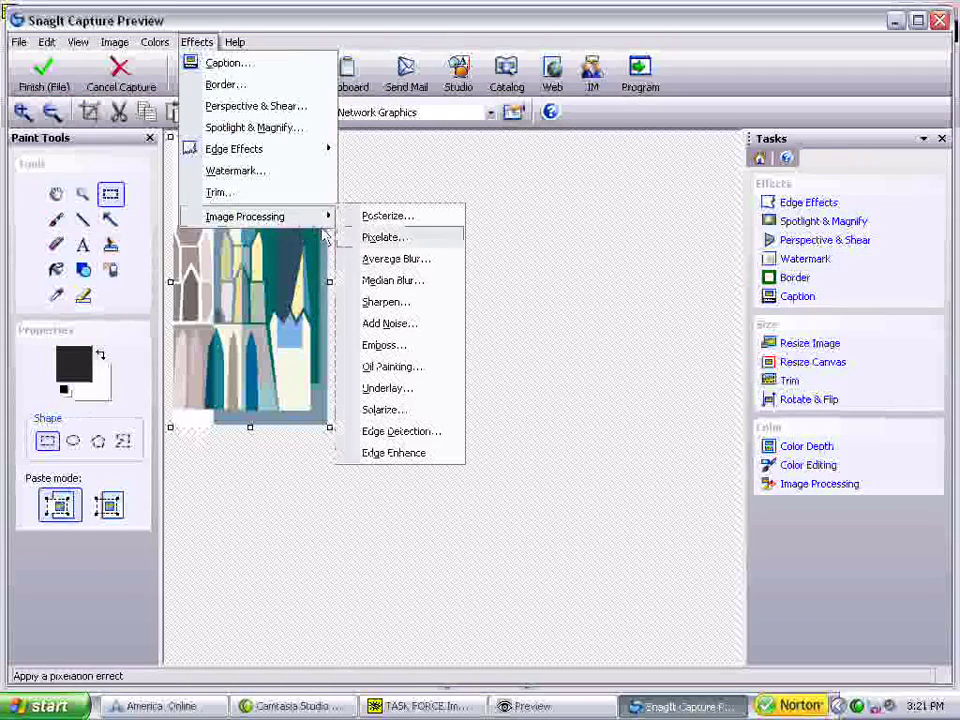
- Pixelate the cathedral, trying tile sizes 20 and 7 before settling on 5
left_click(405, 412)
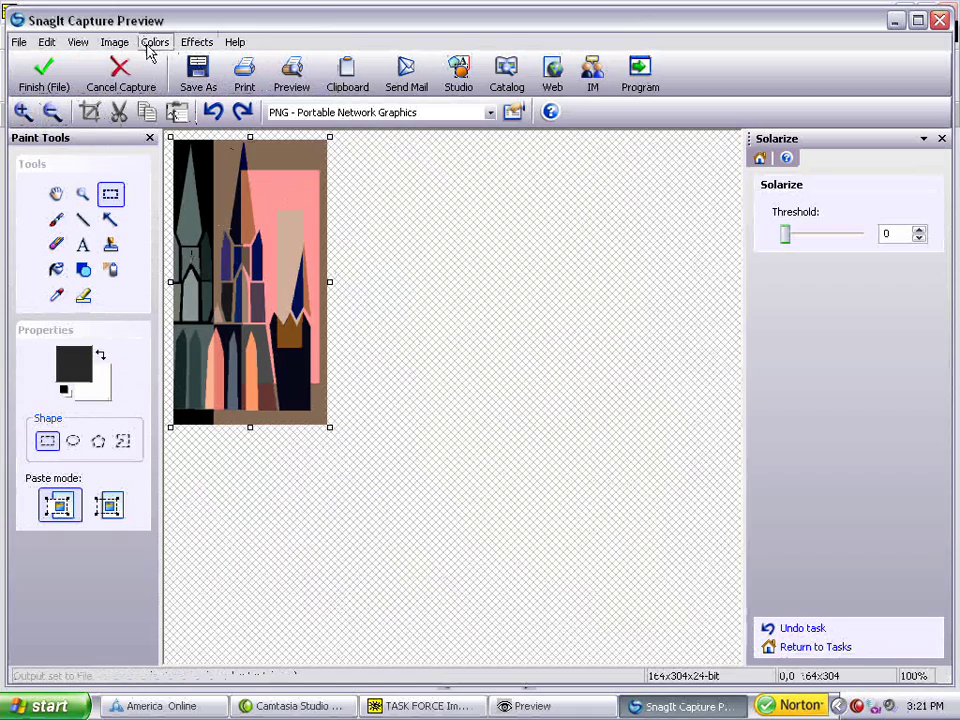
left_click(196, 42)
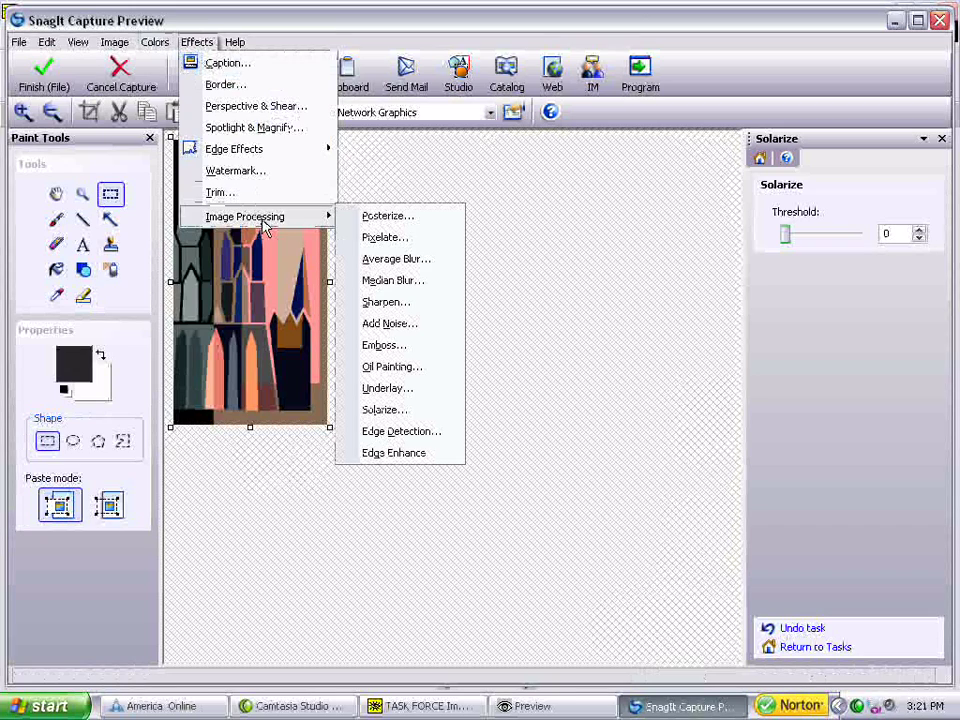
left_click(383, 238)
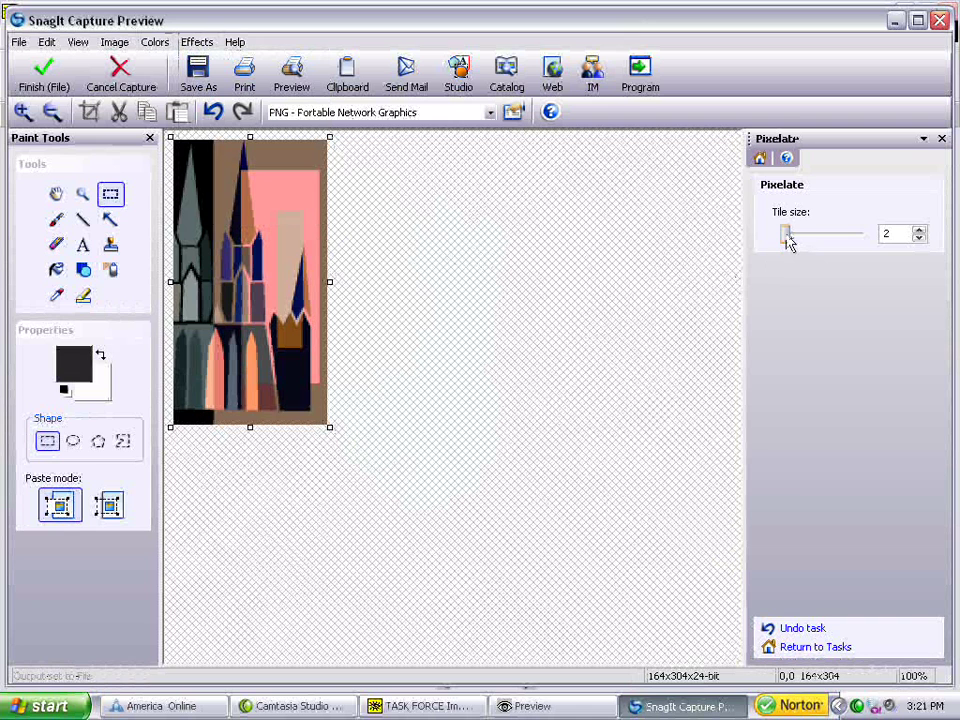
left_click_drag(787, 240, 809, 242)
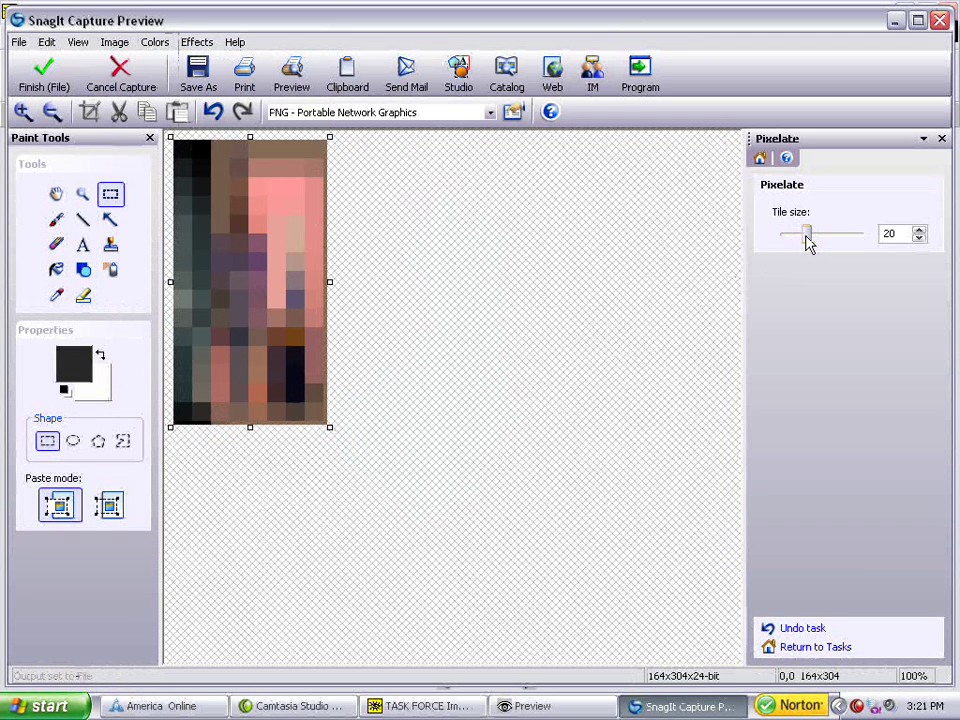
left_click_drag(808, 243, 780, 245)
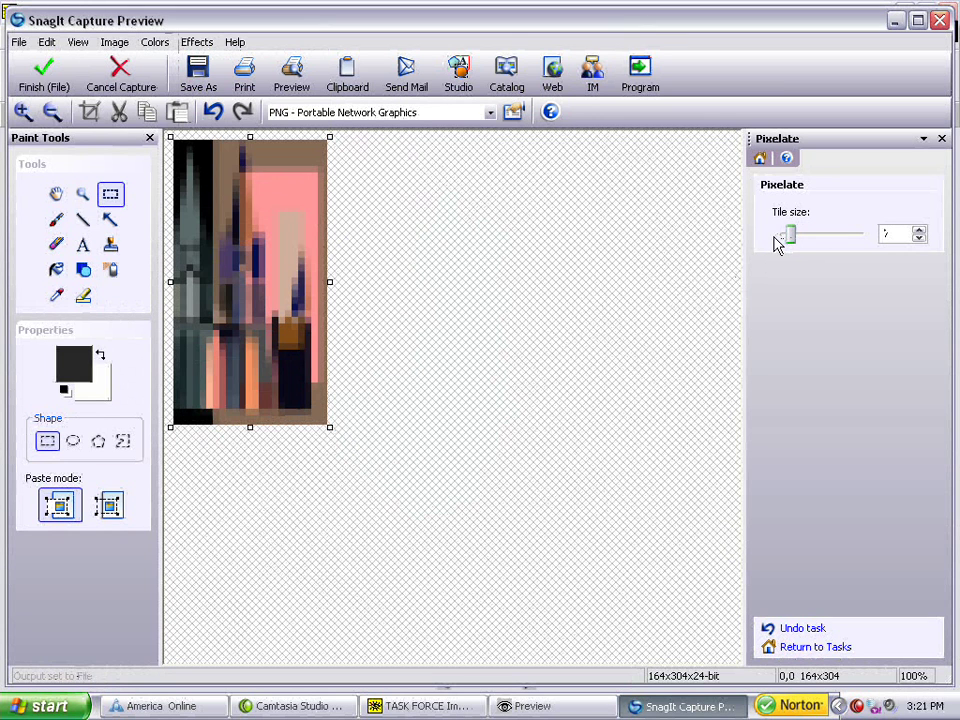
mouse_move(791, 245)
left_mouse_down()
mouse_move(778, 246)
mouse_move(793, 245)
left_mouse_up()
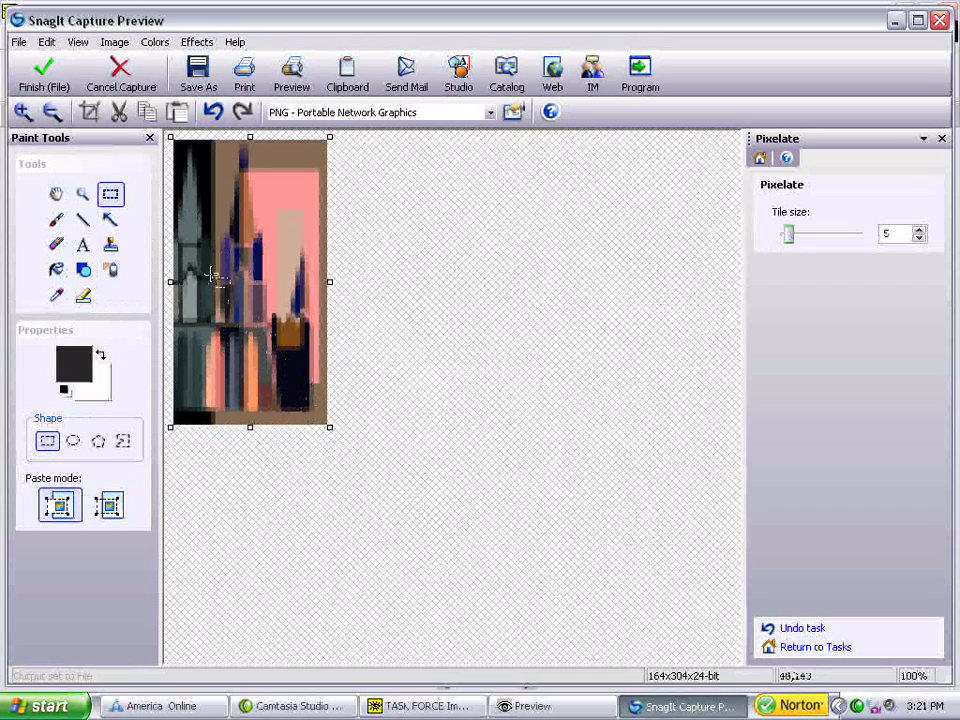
- Undo the Pixelate effect to restore the cathedral's original colours
left_click(47, 42)
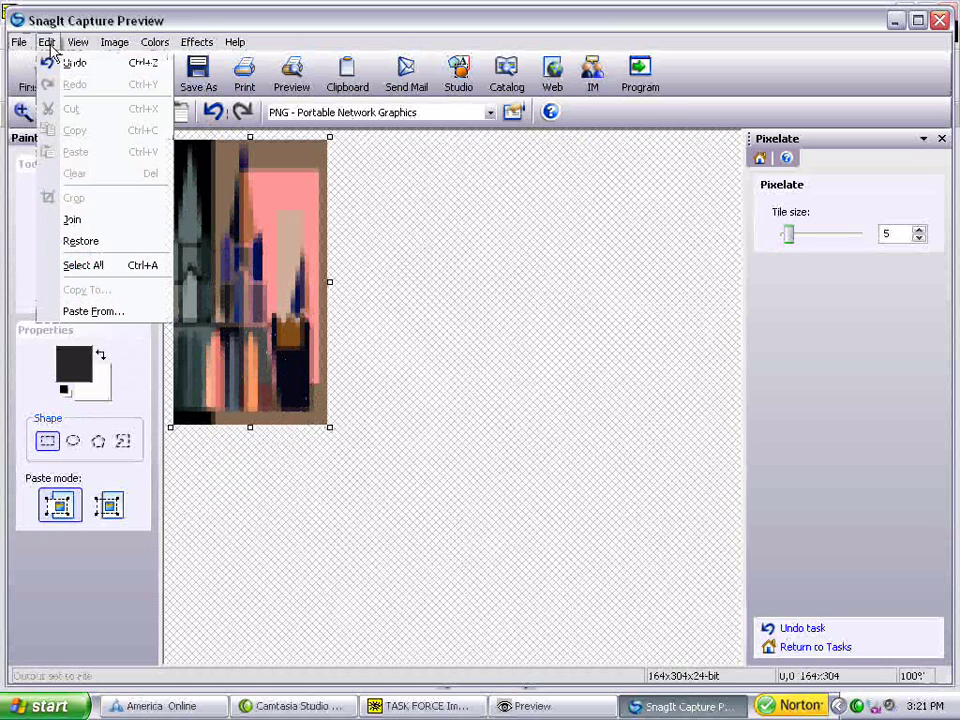
left_click(70, 63)
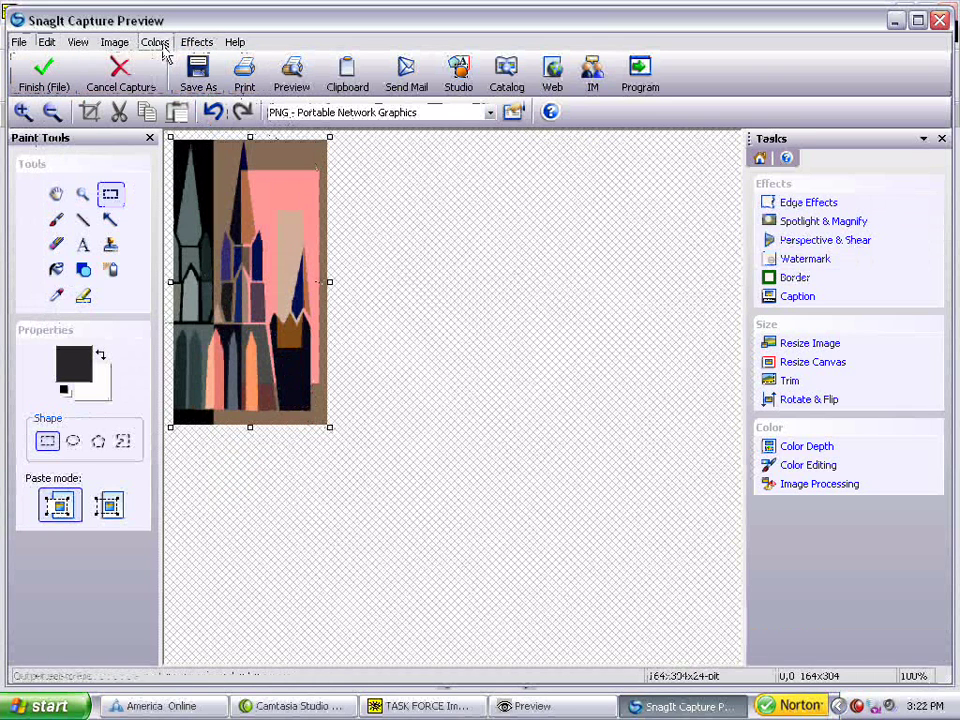
left_click(196, 42)
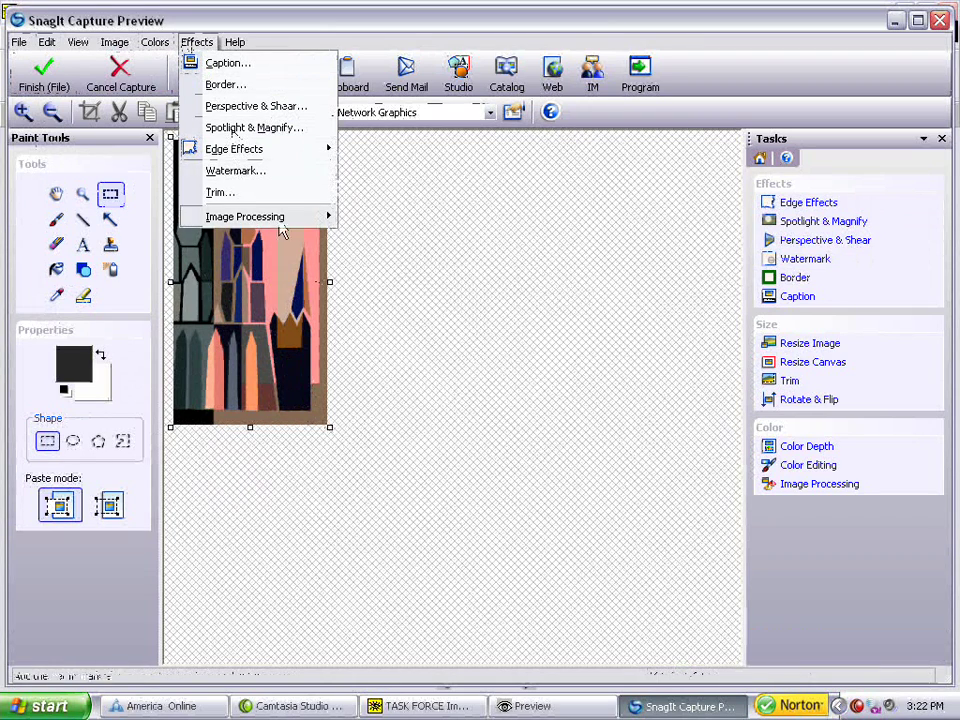
mouse_move(283, 226)
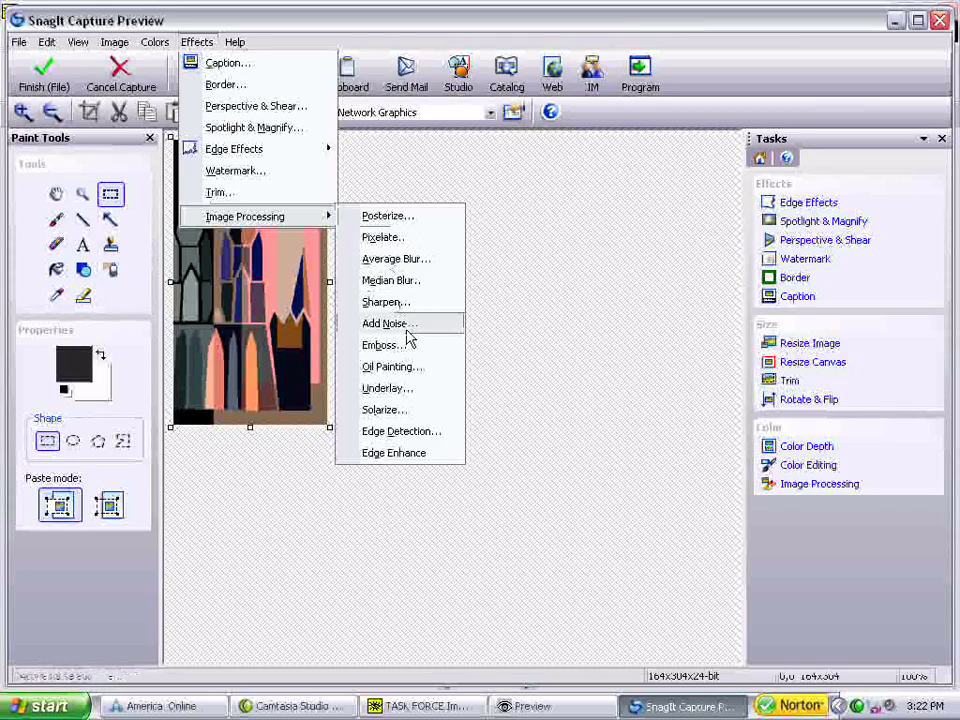
- Apply Add Noise to the cathedral, raising the Master channel level to 31
left_click(407, 330)
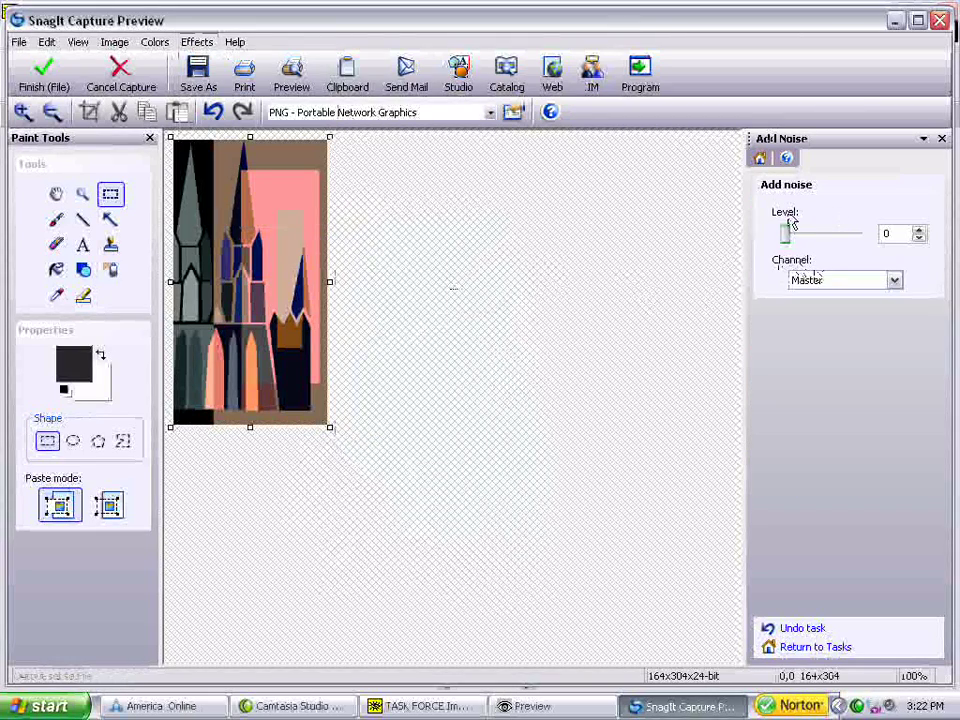
left_click_drag(786, 240, 793, 245)
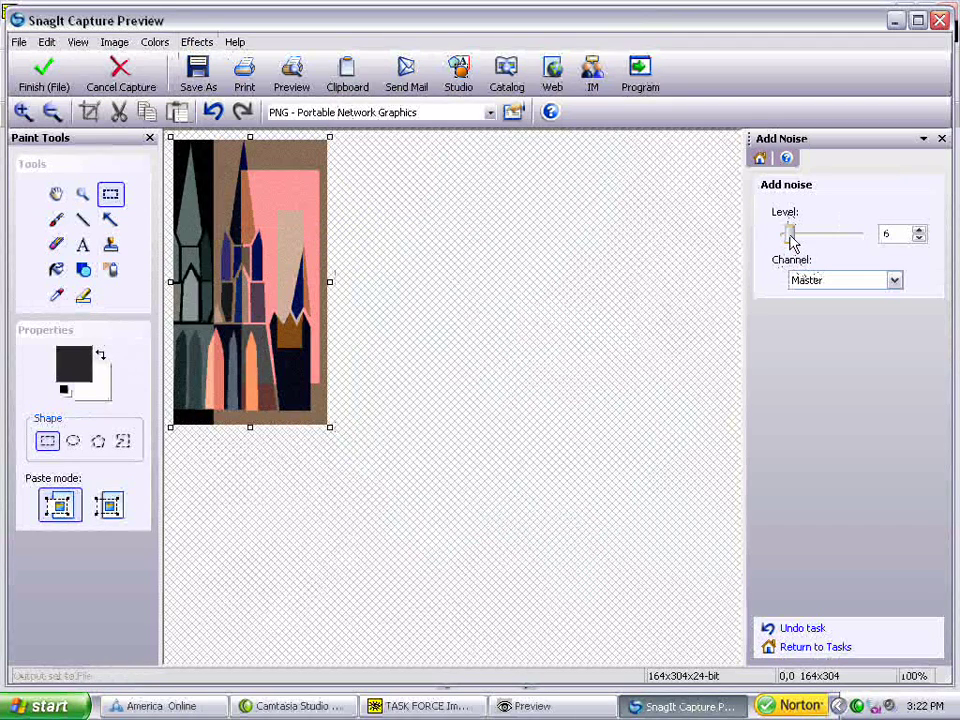
left_click_drag(790, 238, 797, 238)
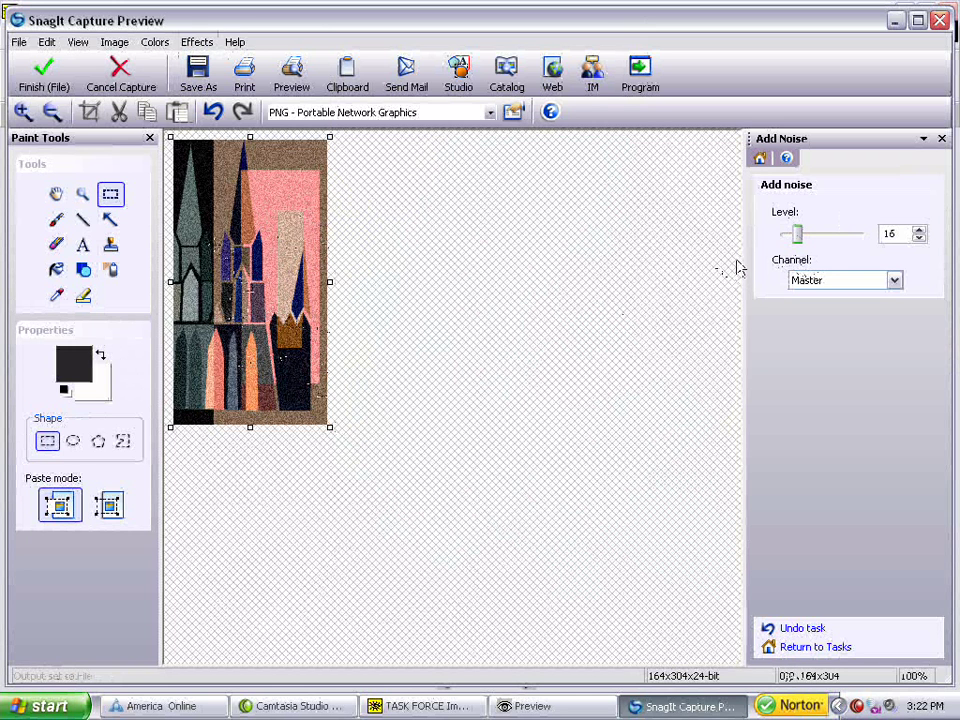
left_click_drag(797, 238, 801, 240)
left_click_drag(804, 245, 812, 247)
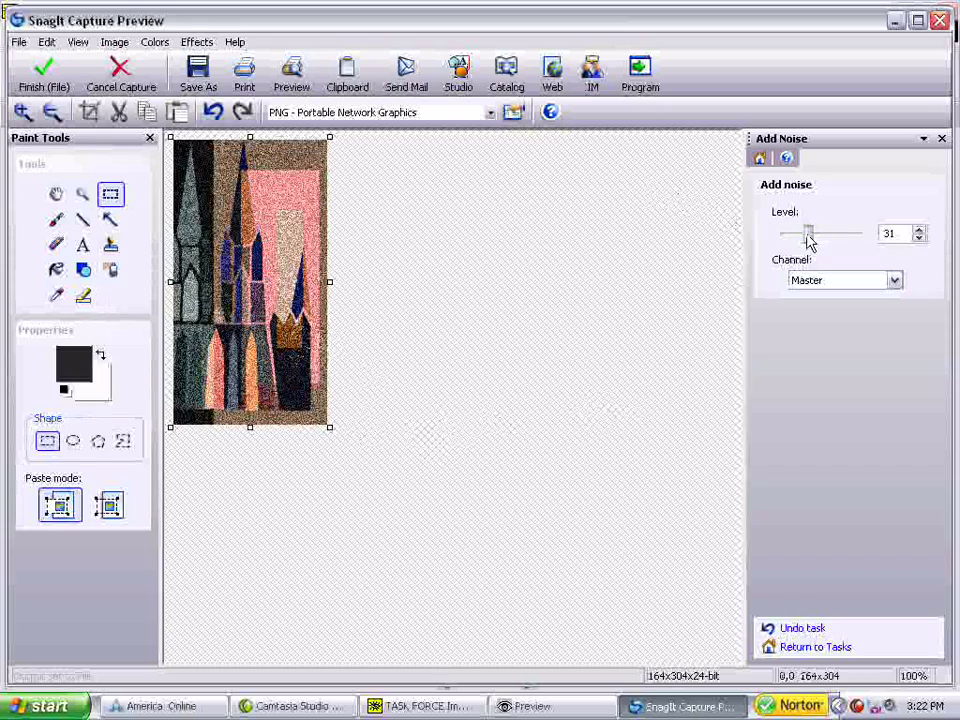
- Try the Red, Green and Blue channels for the Add Noise effect
left_click(896, 284)
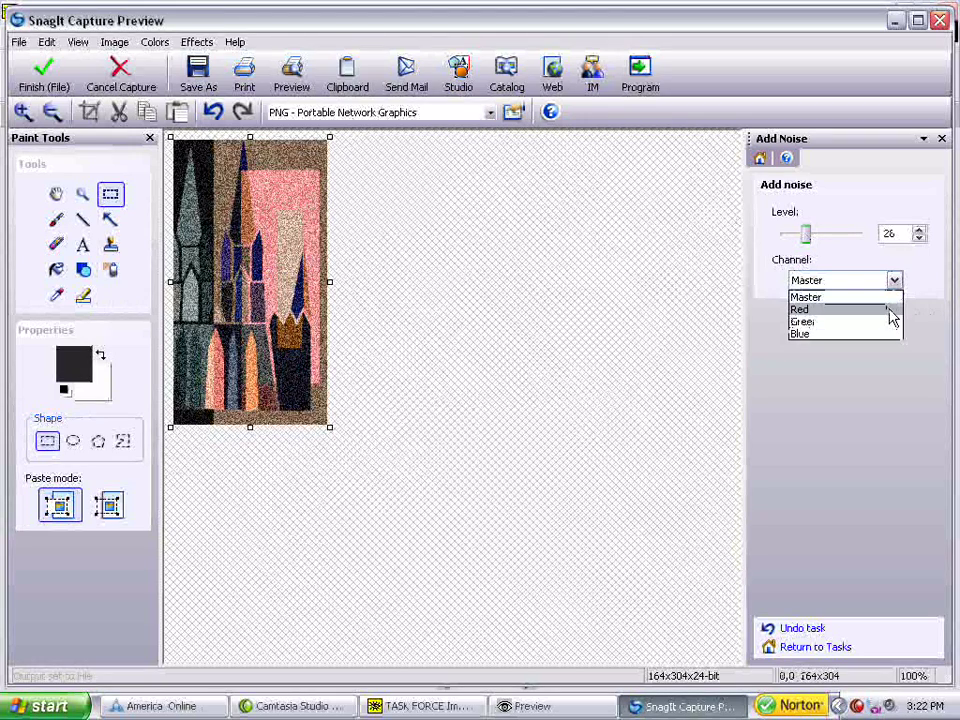
left_click(889, 310)
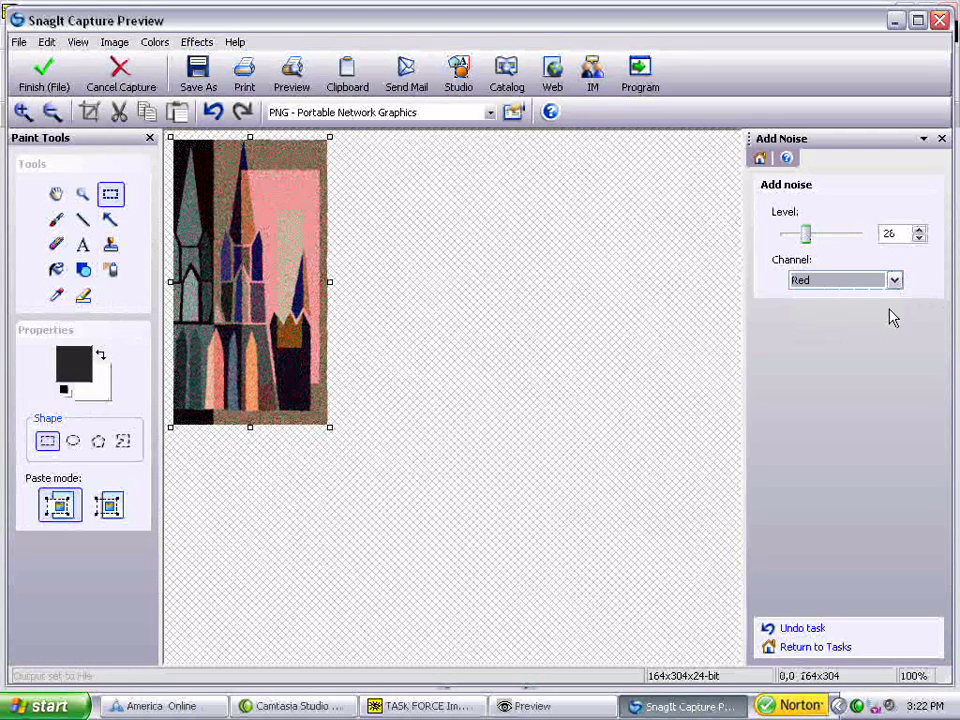
left_click(895, 284)
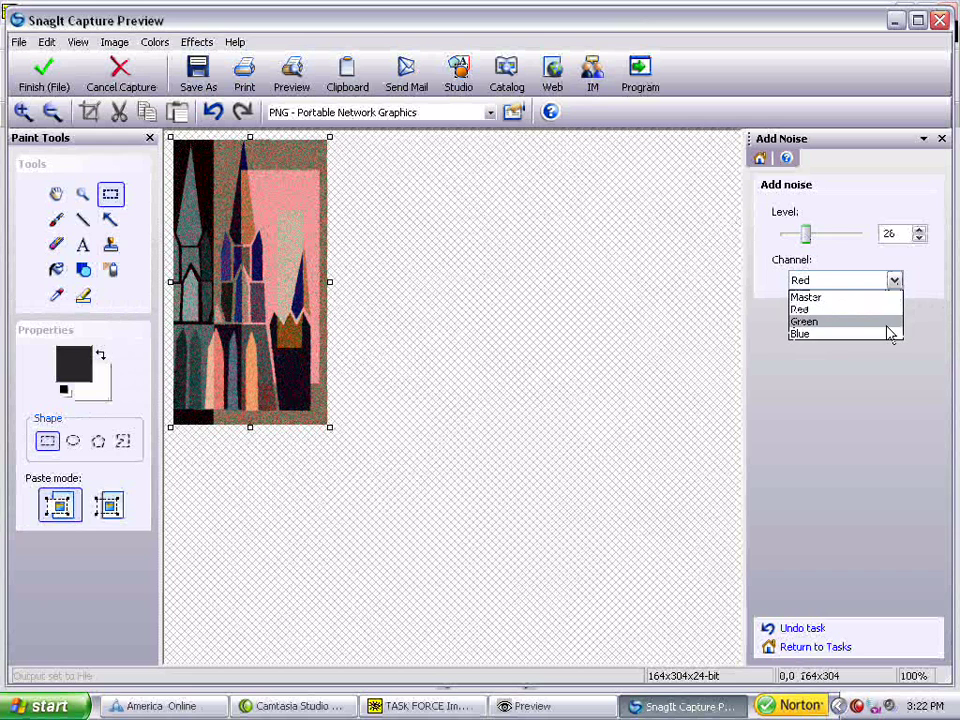
left_click(887, 323)
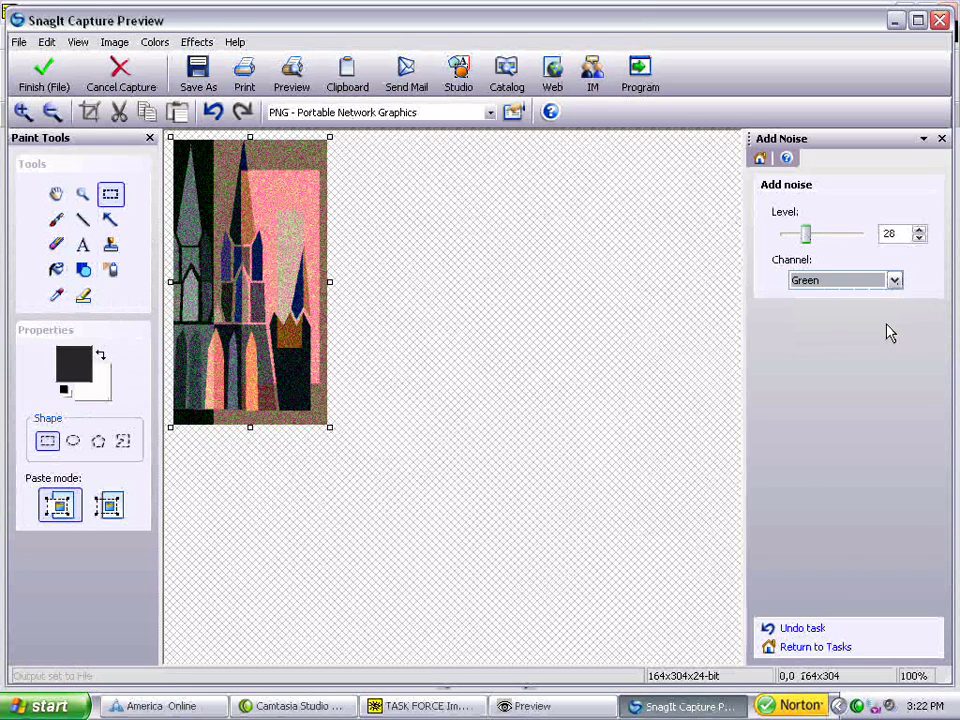
left_click(895, 282)
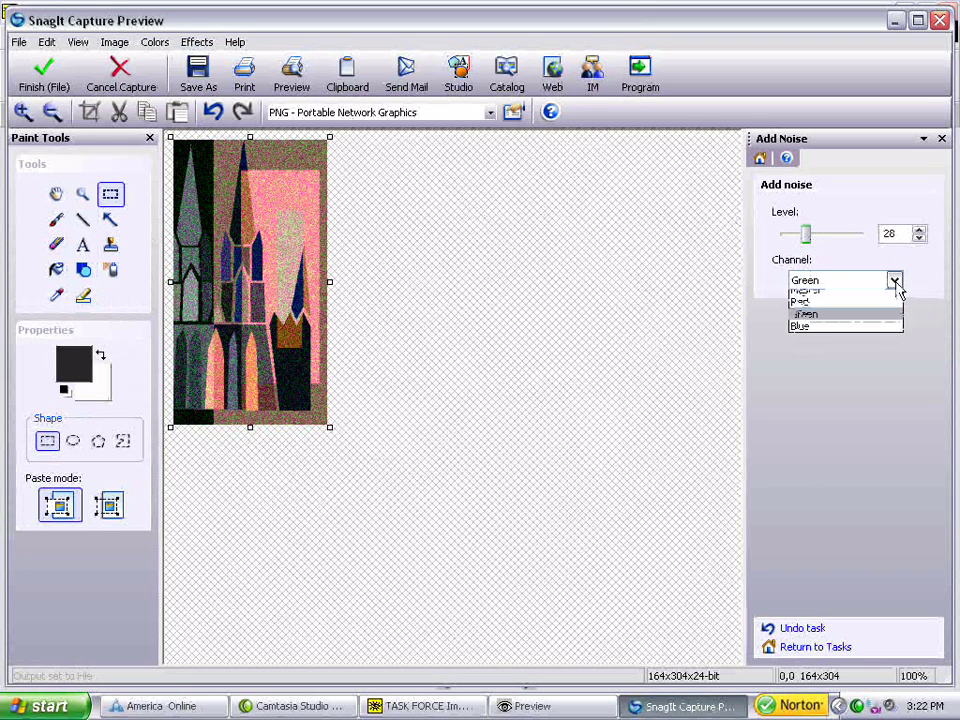
left_click(889, 336)
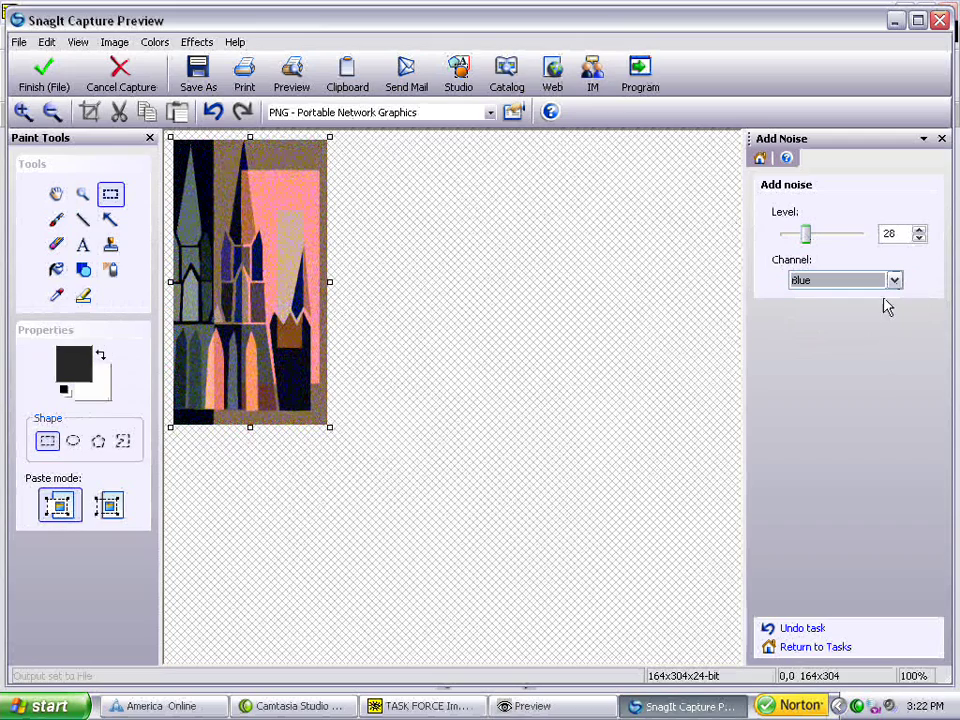
- Return the noise to the Master channel and raise its level to 36
left_click(895, 282)
left_click(893, 297)
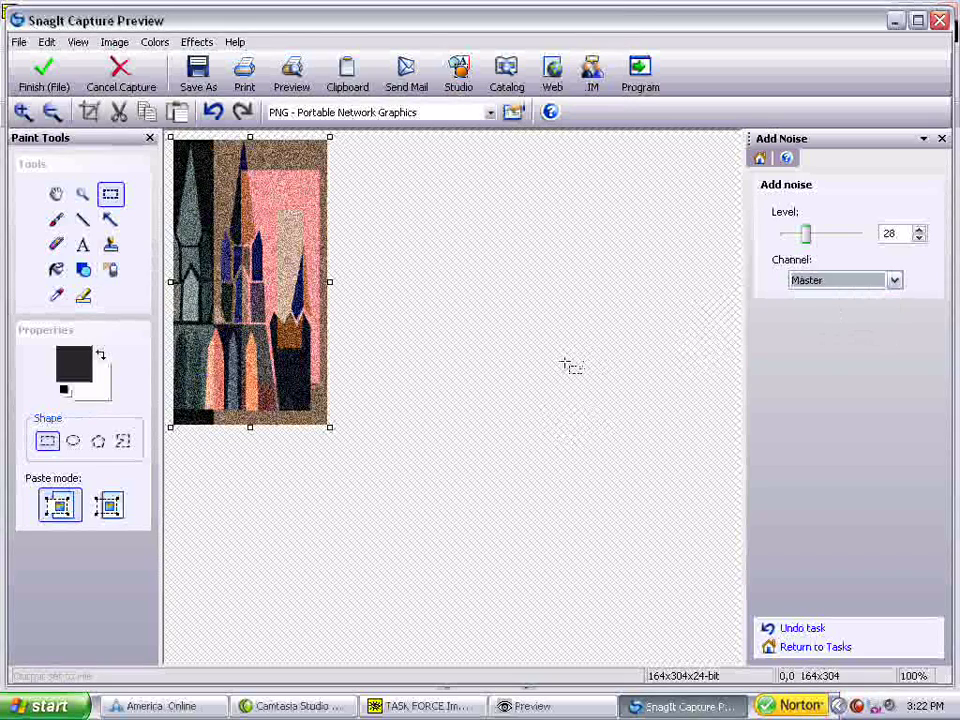
left_click(806, 236)
left_click_drag(806, 236, 812, 237)
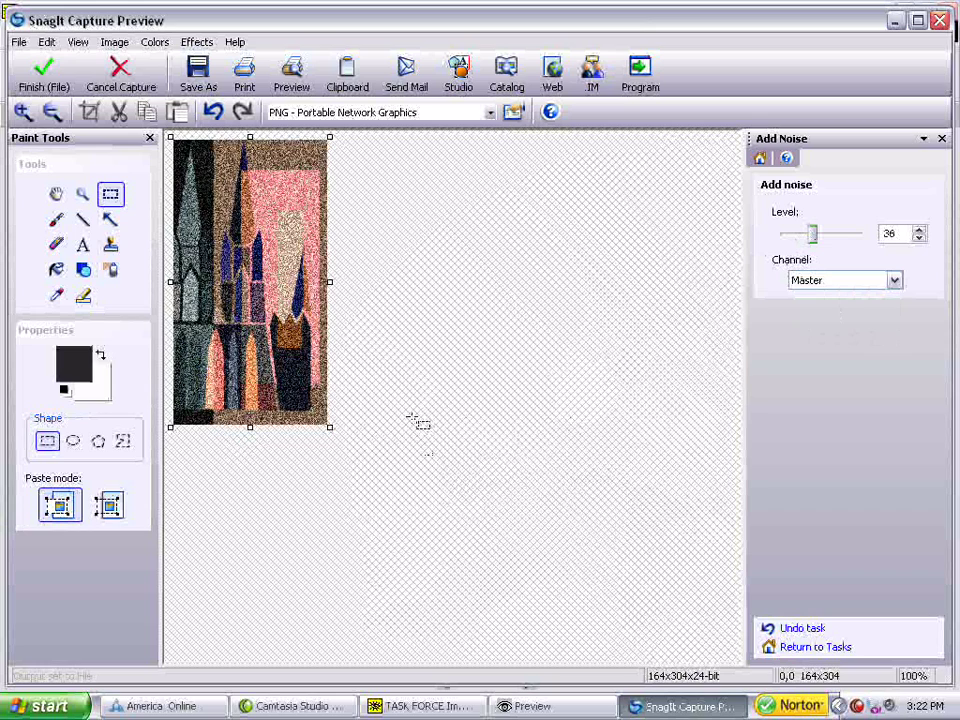
- Start a Save As in the Clip art seminar folder, naming the file 'Contempl chuch'
left_click(46, 43)
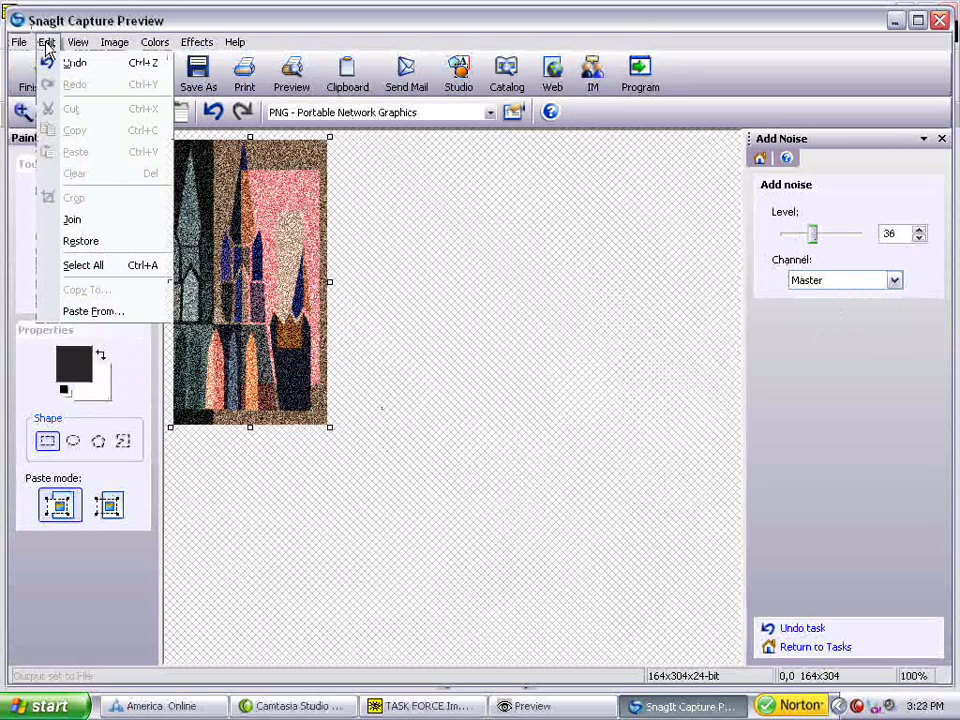
left_click(52, 66)
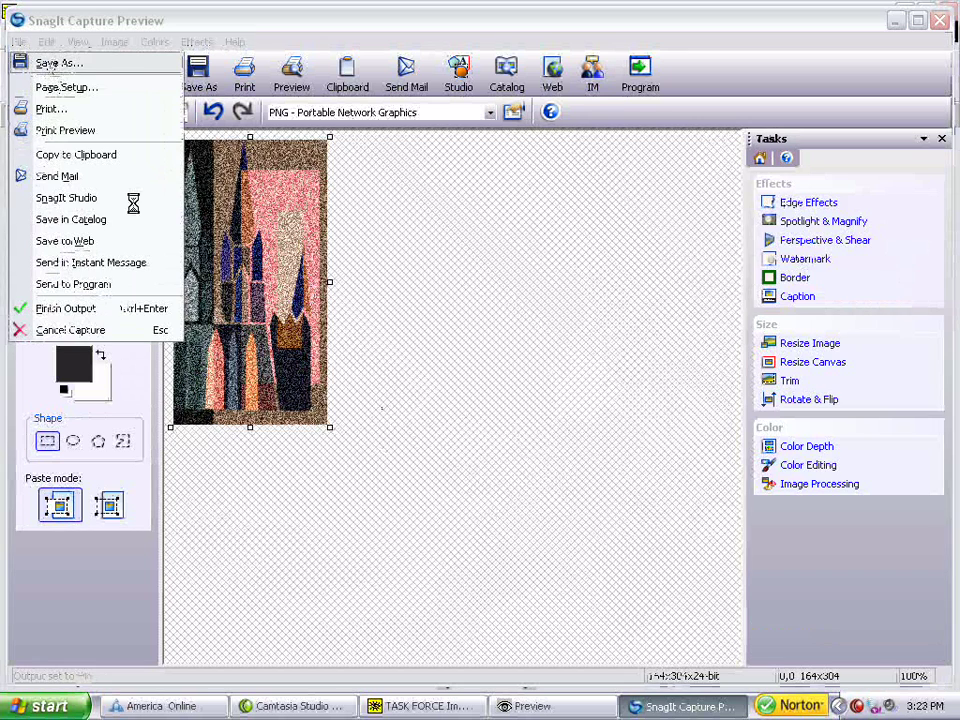
type("Contempl")
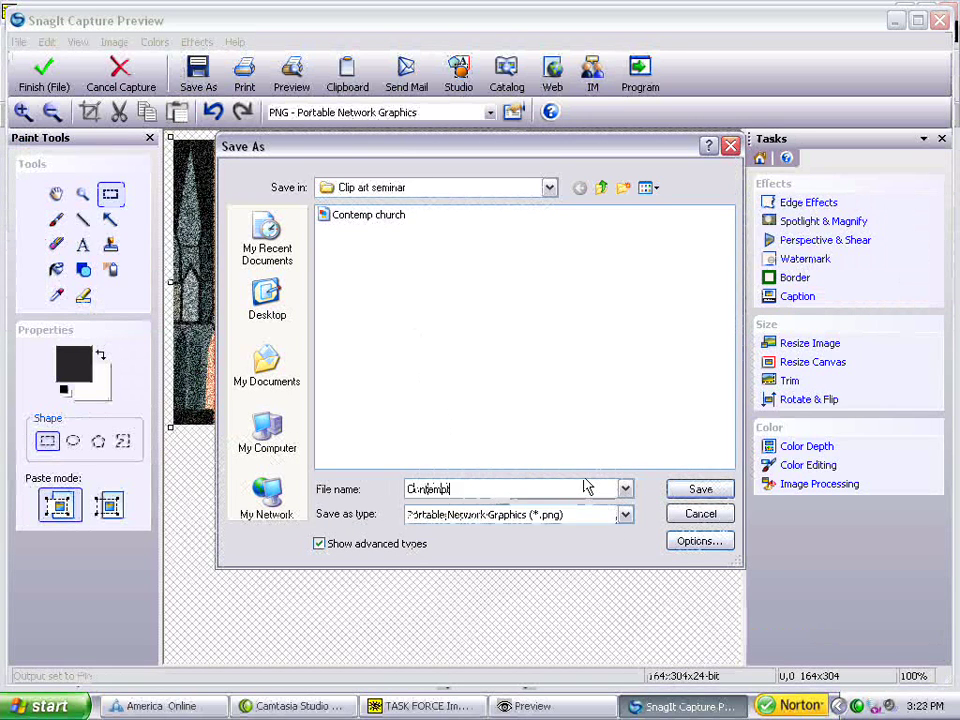
key("BackSpace")
type("t chuch noise")
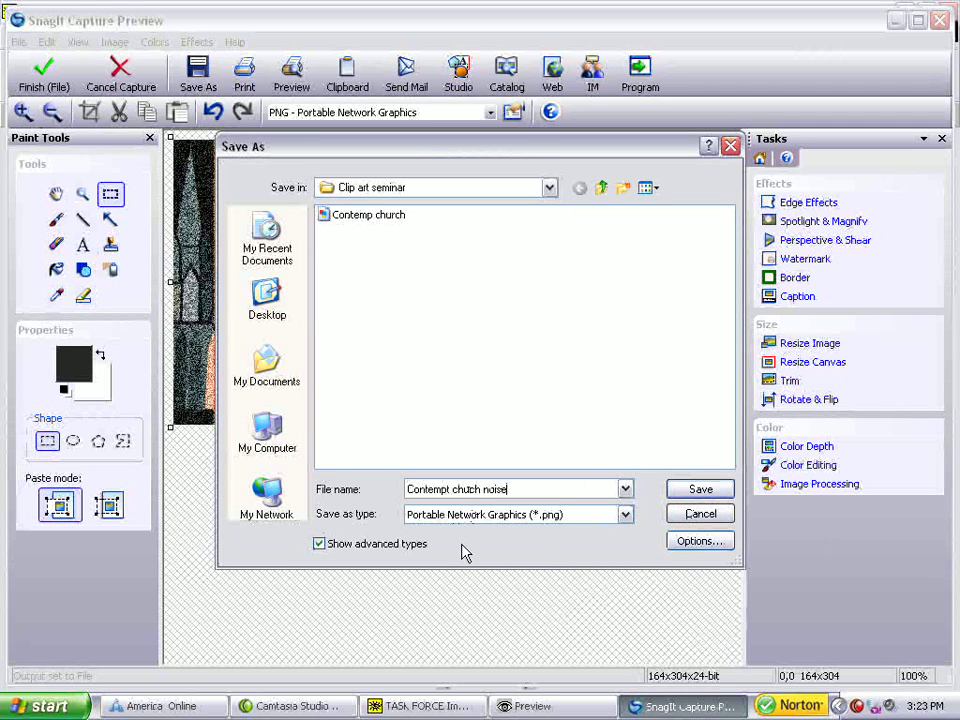
- Keep Portable Network Graphics (*.png) as the type and save into Clip art seminar
left_click(625, 514)
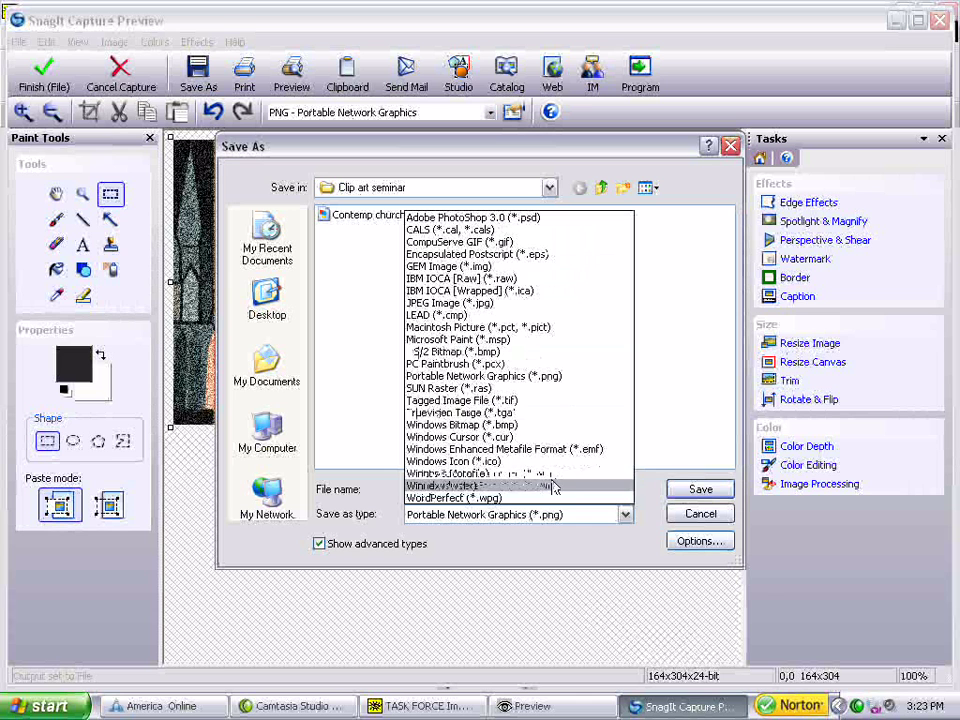
left_click(714, 432)
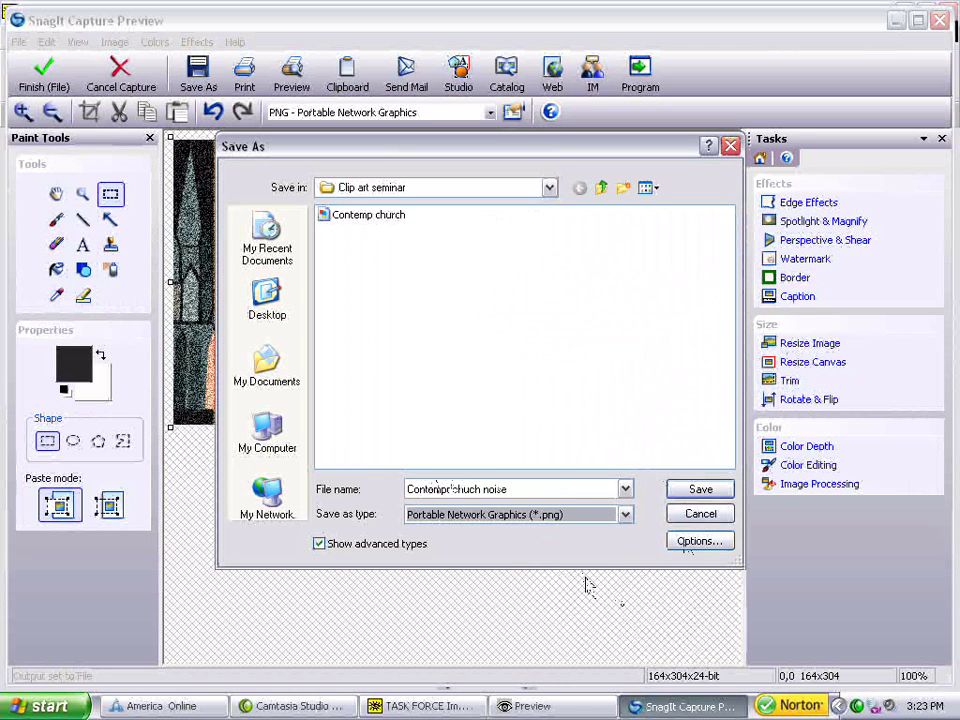
left_click(684, 490)
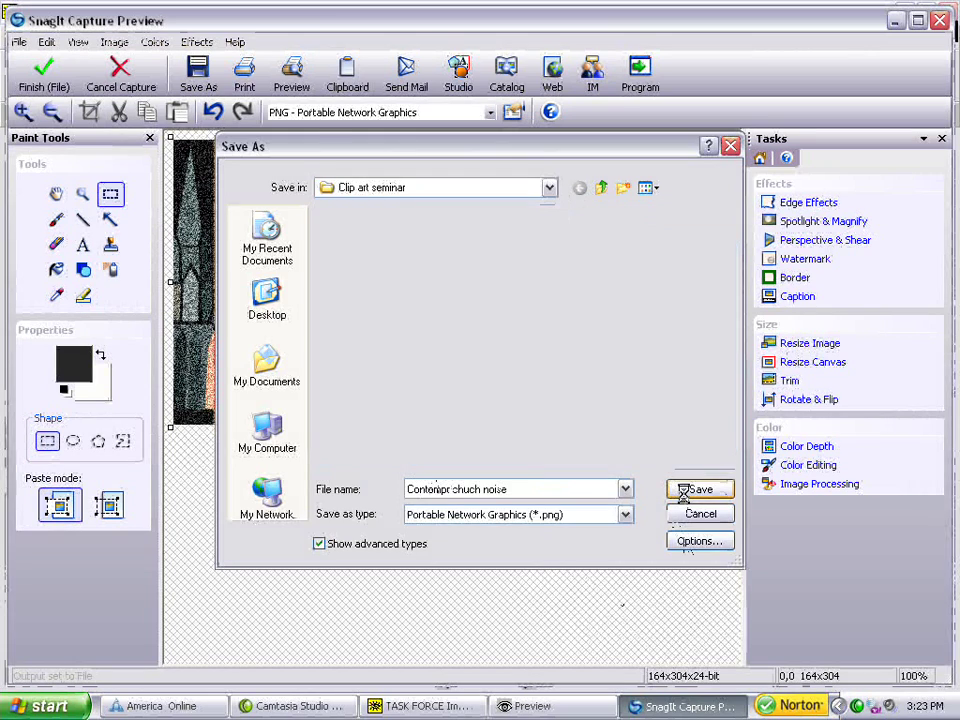